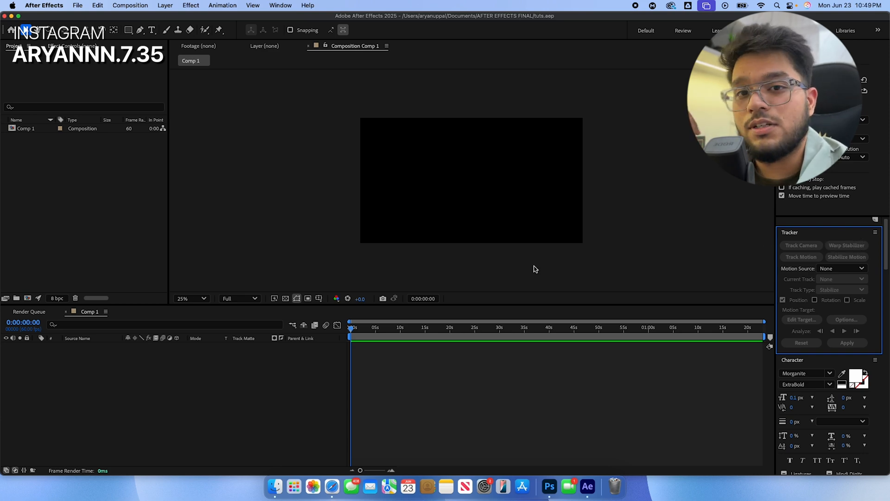
- Import the video clip Comp 1_128.mp4 into the project
double_click(111, 191)
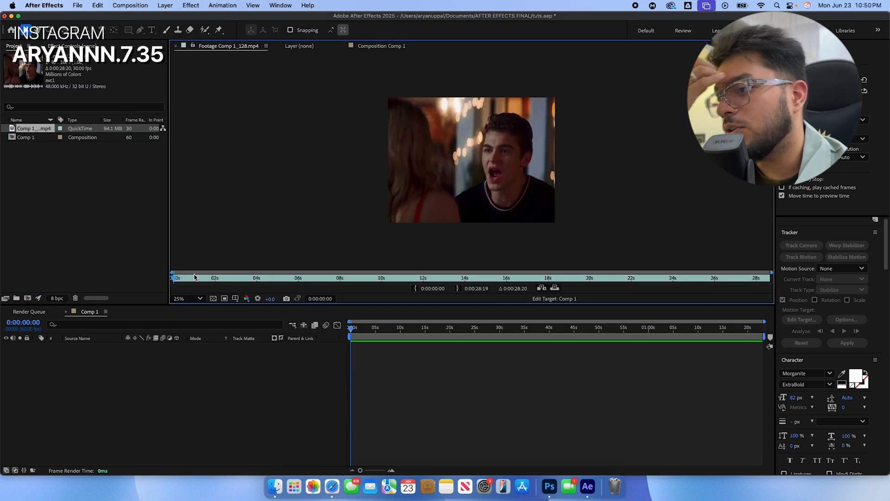
drag(194, 277, 81, 276)
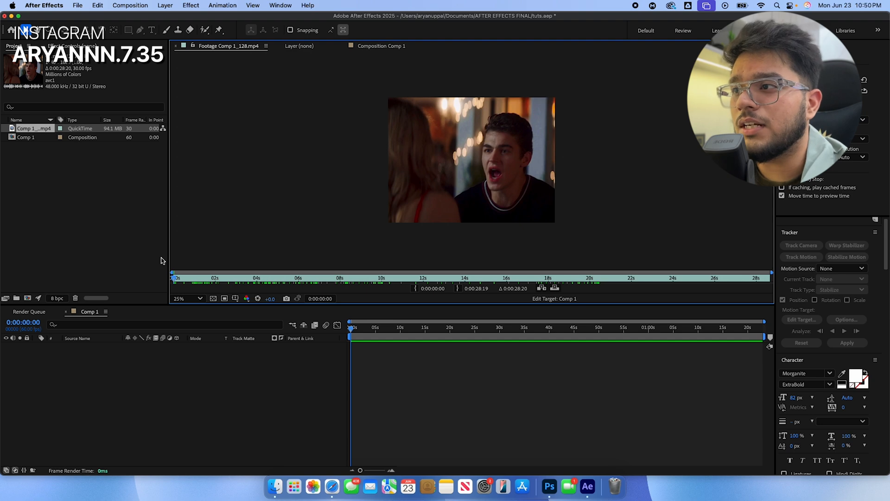
drag(161, 260, 1, 181)
- Add Comp 1_128.mp4 to Comp 1 and scale it to 134% so it fills the frame
drag(32, 125, 171, 354)
key(s)
click(454, 221)
key(XF86AudioMute)
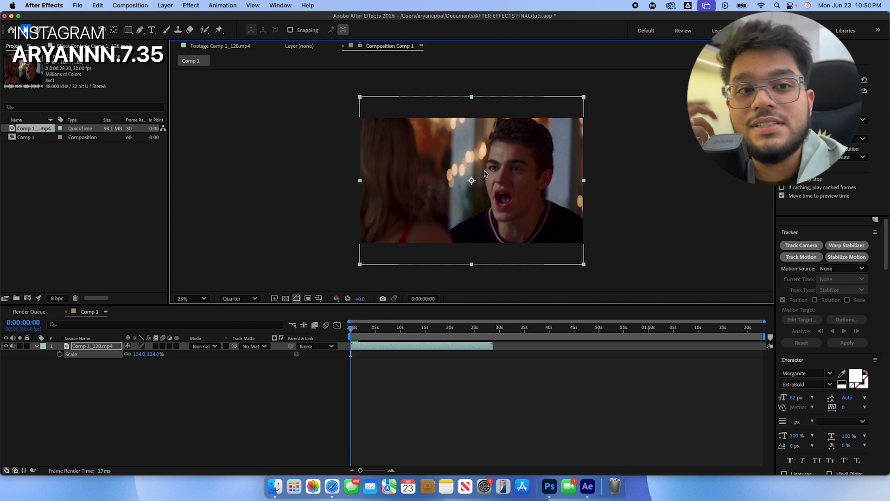
- Create a text layer reading "DIALOGUE" beside the man's face and set its font size to 367 px
click(152, 30)
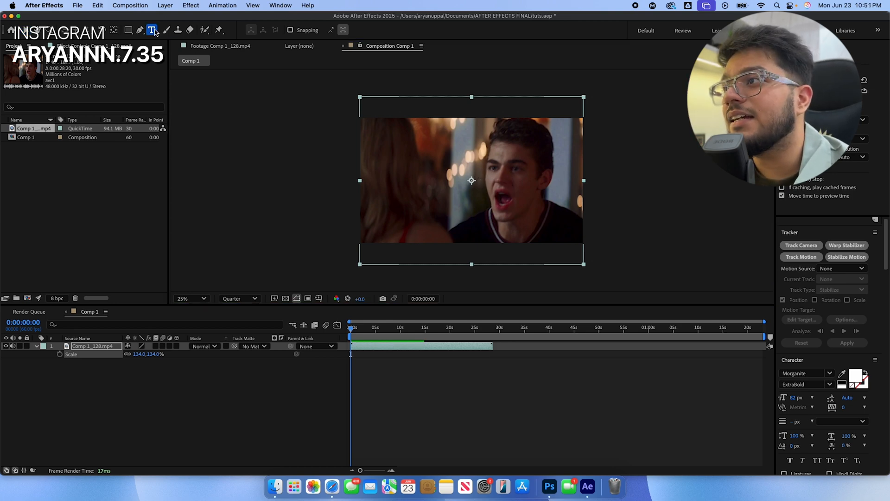
click(532, 212)
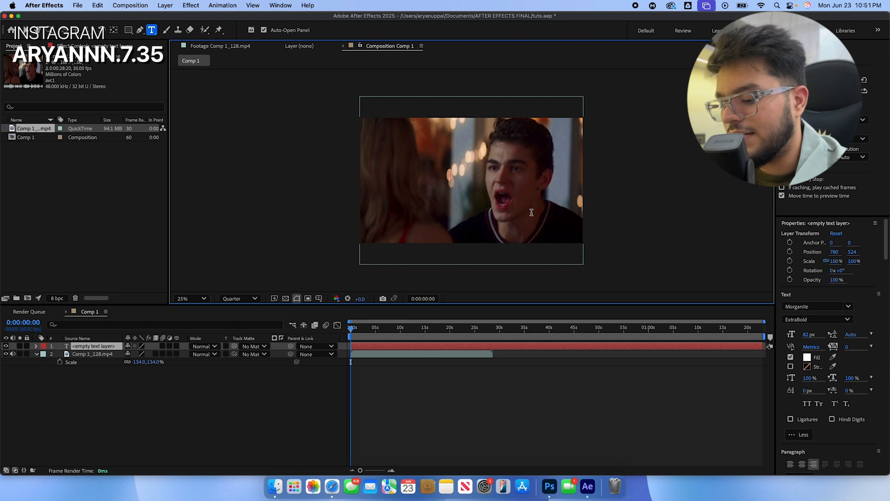
text(DIALOGUE)
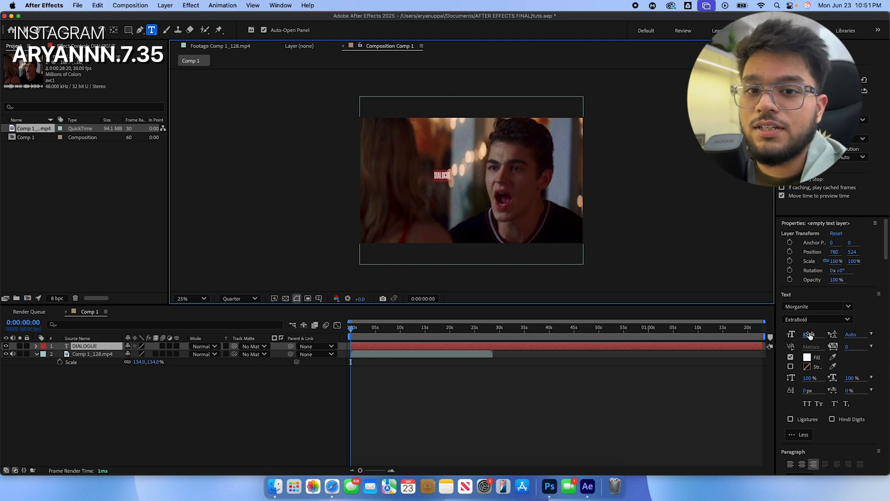
drag(810, 335, 887, 329)
drag(816, 342, 854, 339)
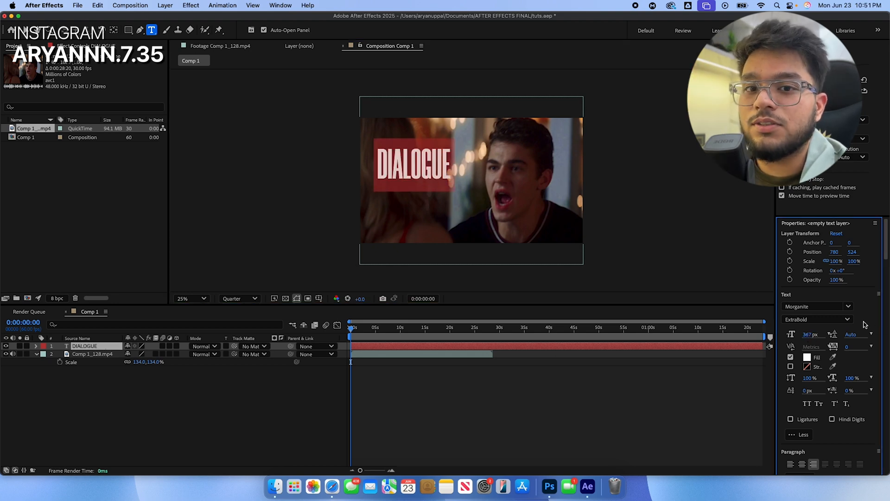
- Split the Comp 1_128.mp4 layer at 0:00:08:24, where the shot changes to the woman
click(372, 342)
key(Caps_Lock)
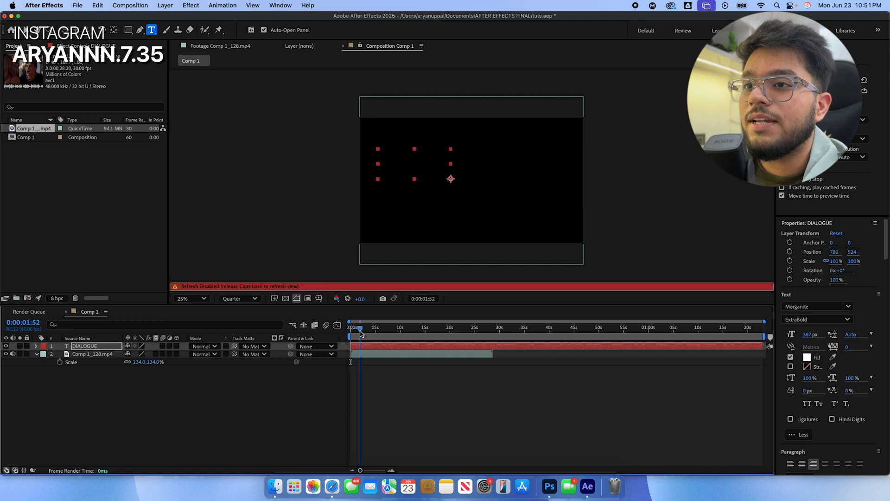
click(360, 332)
key(Caps_Lock)
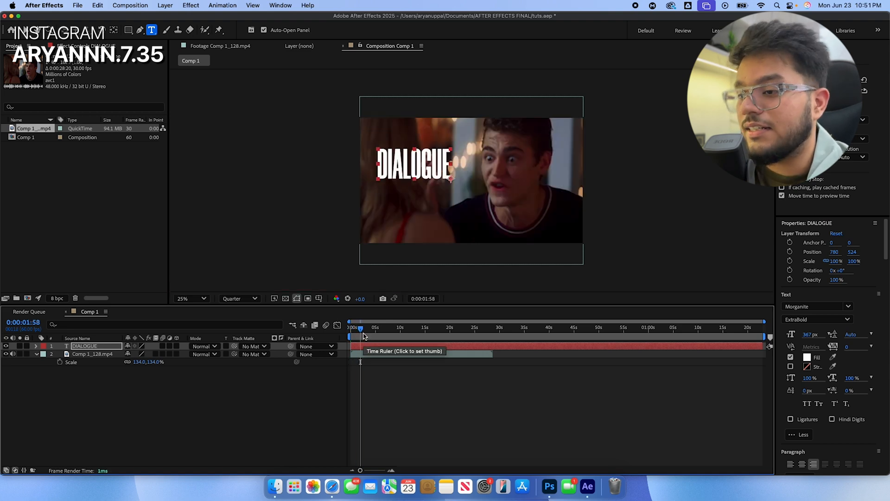
drag(365, 339, 395, 334)
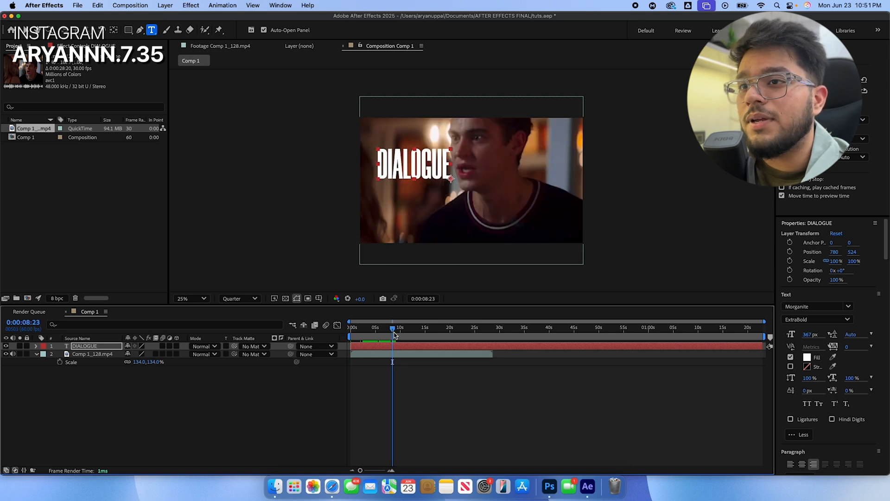
key(super+shift+d)
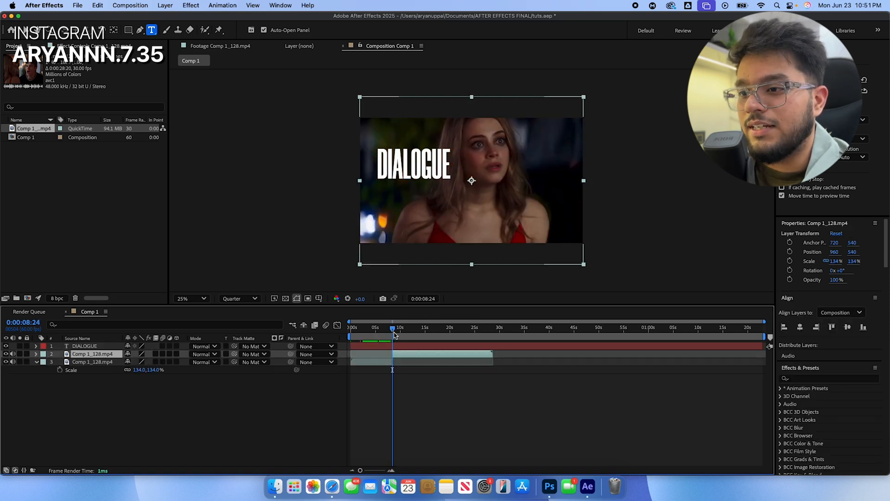
click(395, 334)
- Start Track Motion on the first segment of the split clip from the beginning of the composition
click(370, 362)
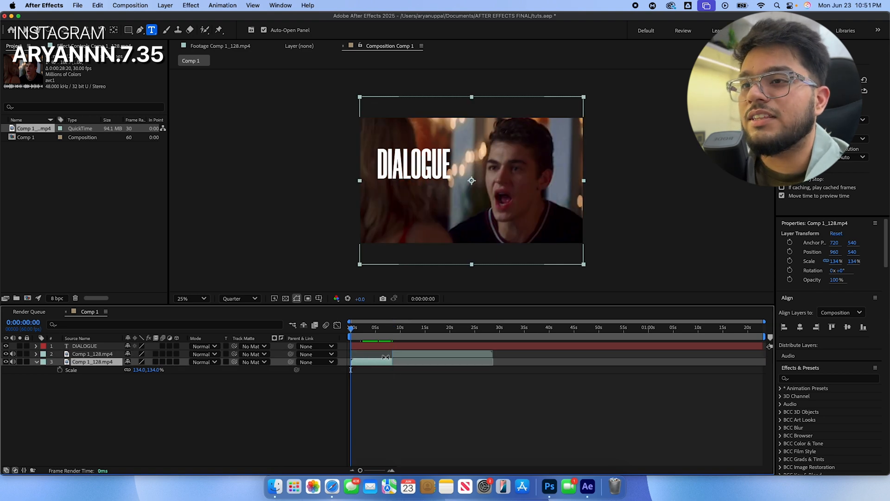
key(Home)
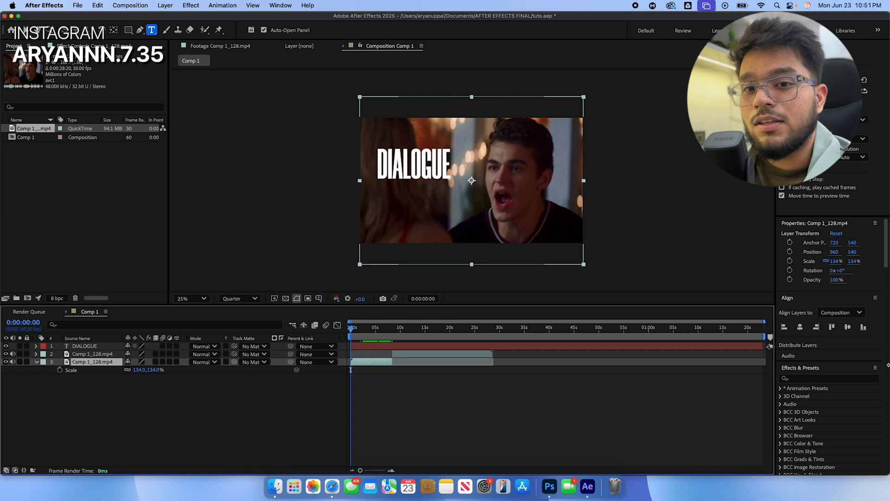
scroll(874, 294, down, 5)
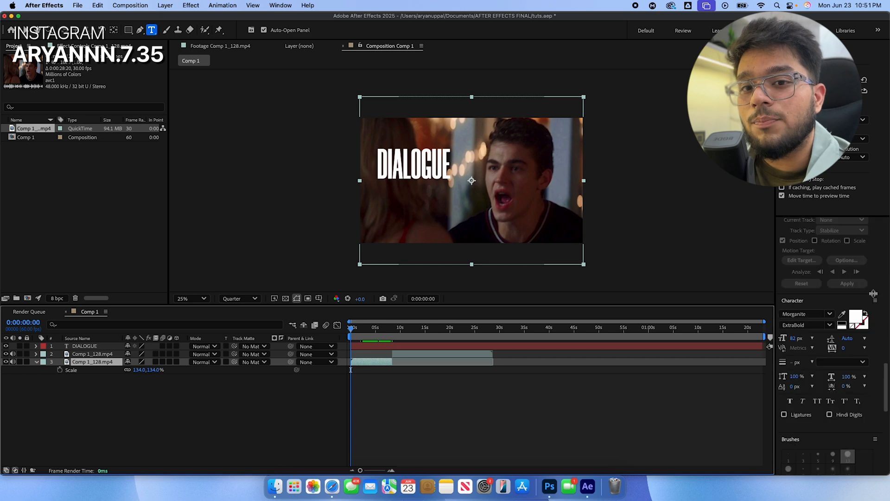
scroll(807, 233, up, 2)
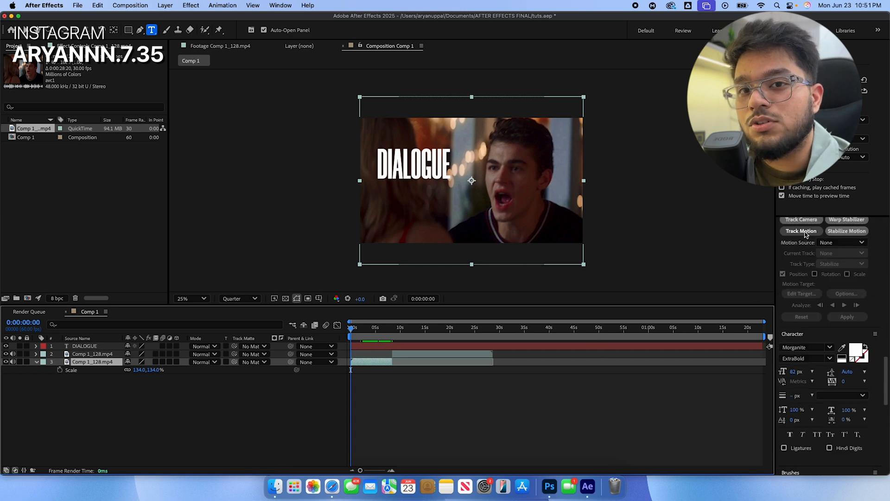
click(806, 231)
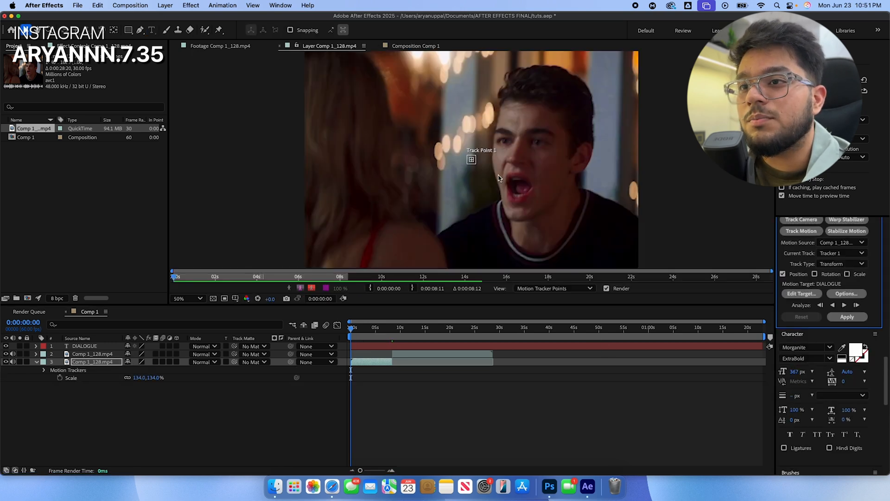
- Place Track Point 1 on the man's nose, with a feature region about 76 by 64 and a search region about 192 by 220
mouse_move(482, 169)
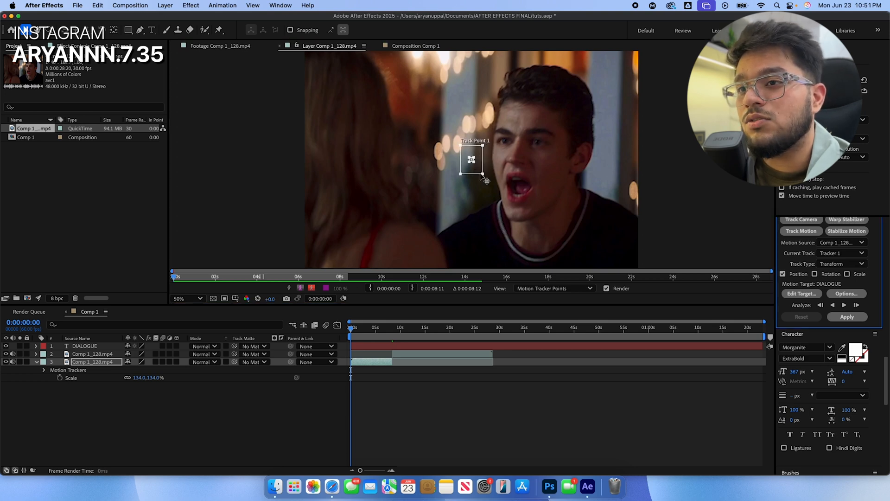
drag(482, 174, 519, 177)
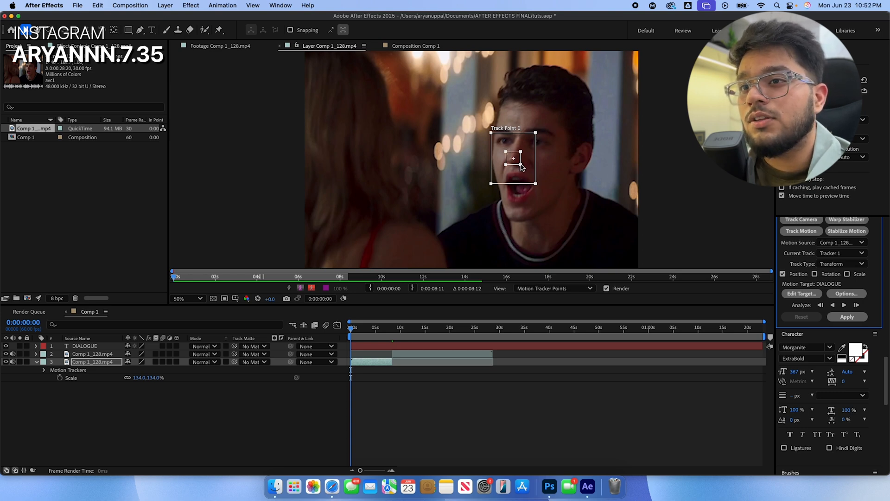
drag(536, 184, 562, 219)
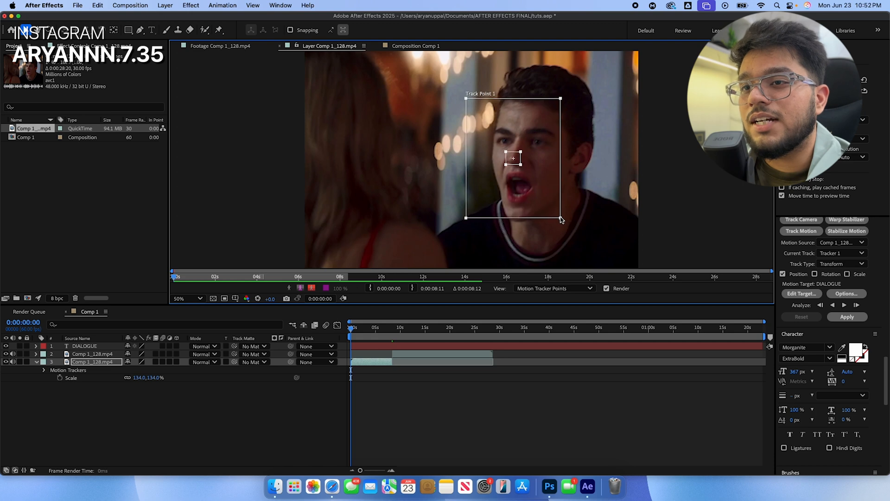
key(super+z)
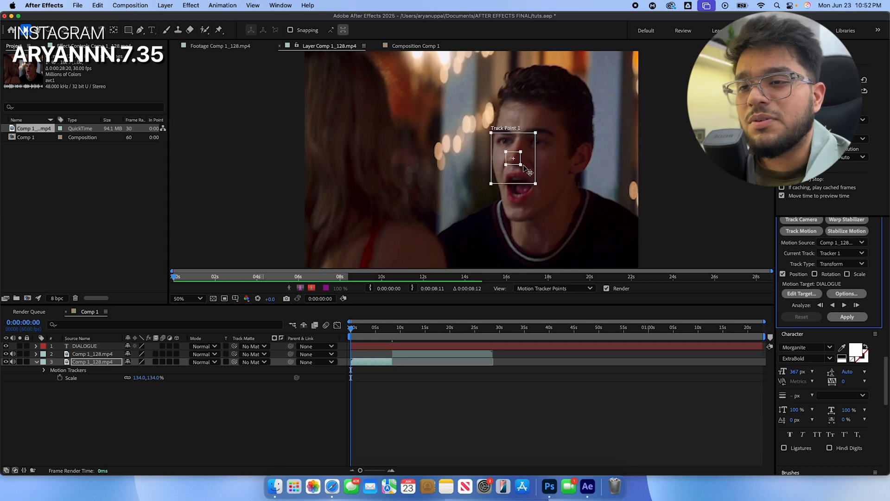
drag(521, 166, 524, 168)
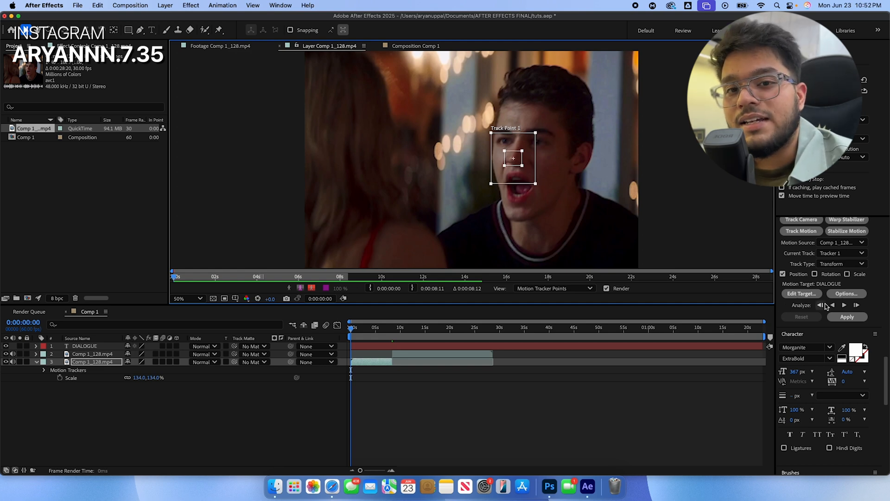
- Analyze the face's motion forward, pausing to set the tracker to Stop Tracking if confidence is below 80%, and resume the analysis
click(844, 306)
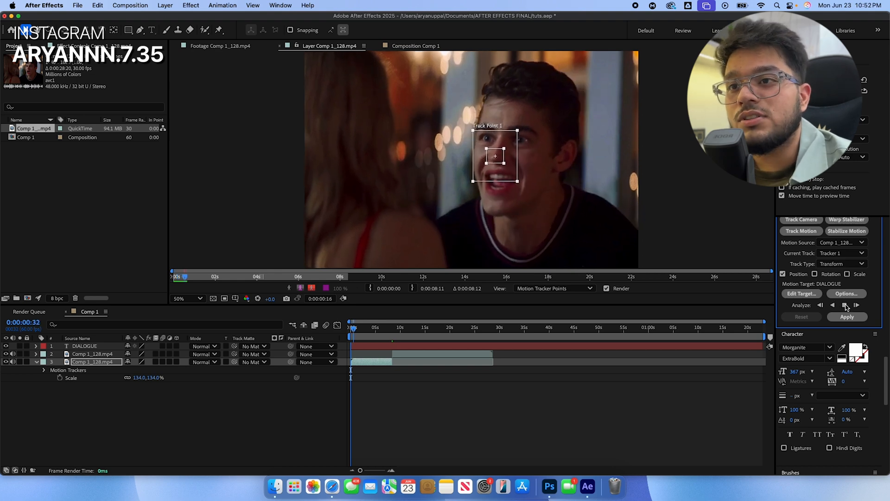
click(846, 306)
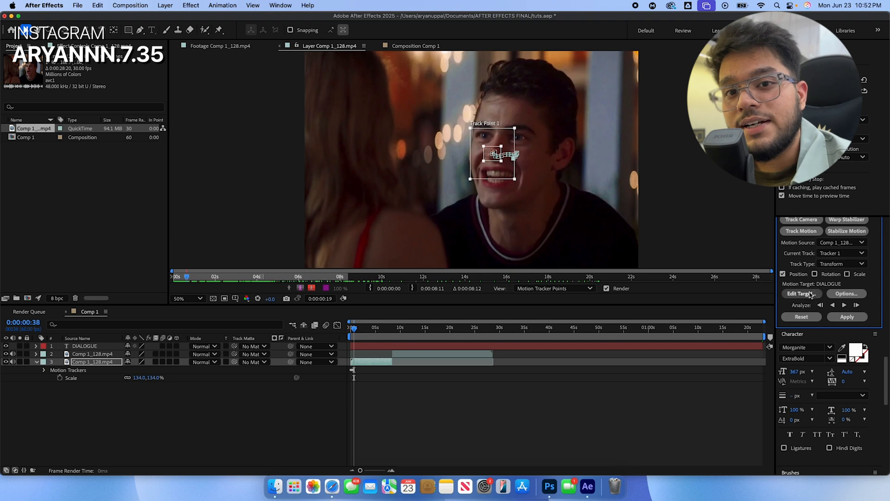
click(839, 295)
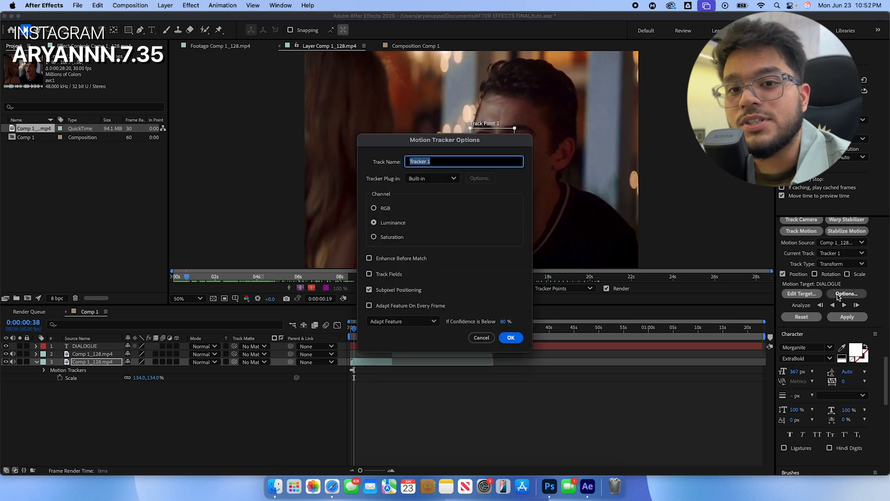
click(403, 322)
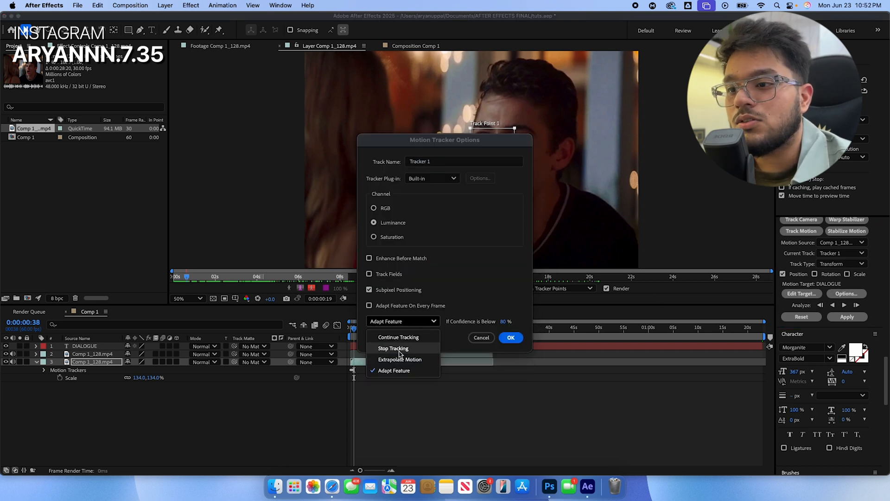
click(389, 348)
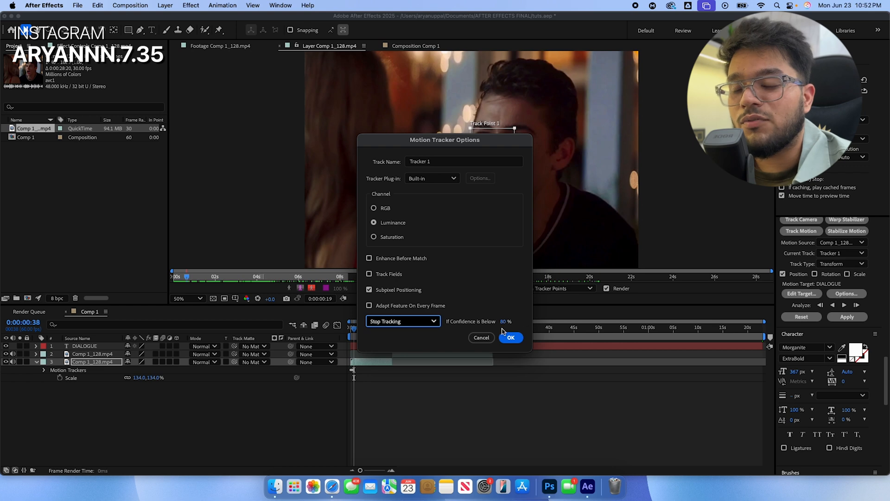
click(511, 338)
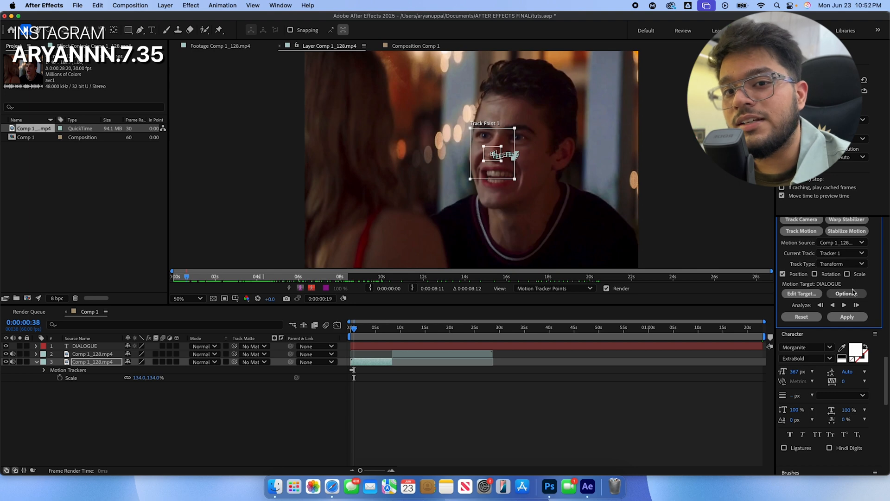
click(844, 306)
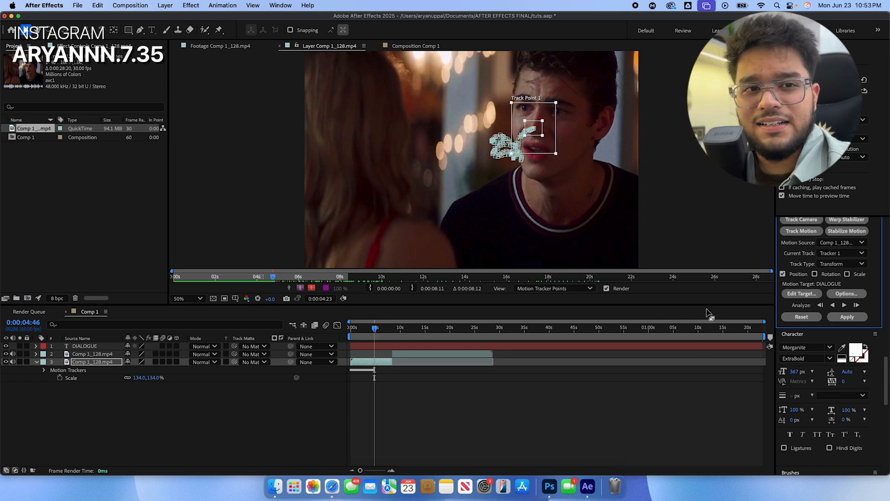
- Choose the DIALOGUE layer as the motion target and apply the tracked motion to it in X and Y
click(804, 295)
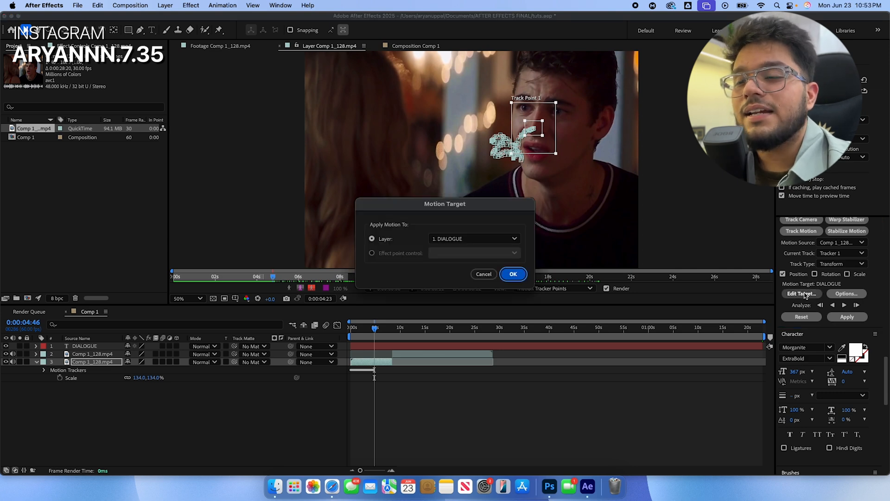
click(475, 240)
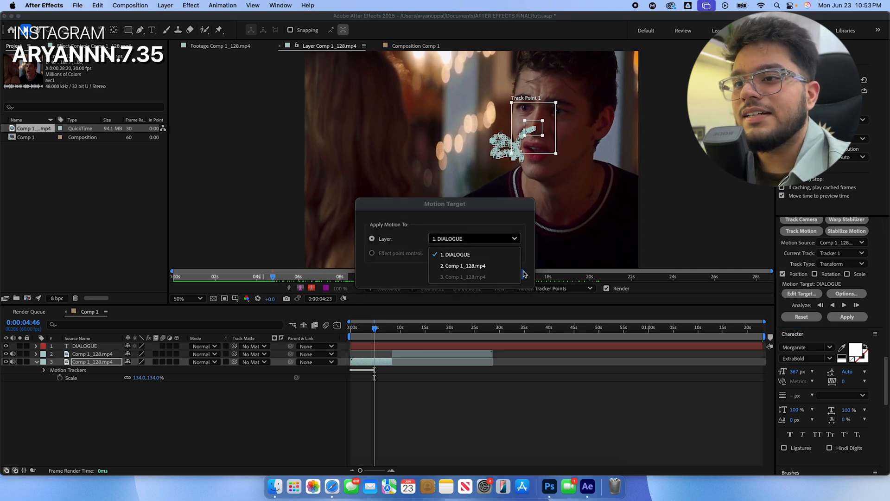
click(477, 256)
click(510, 275)
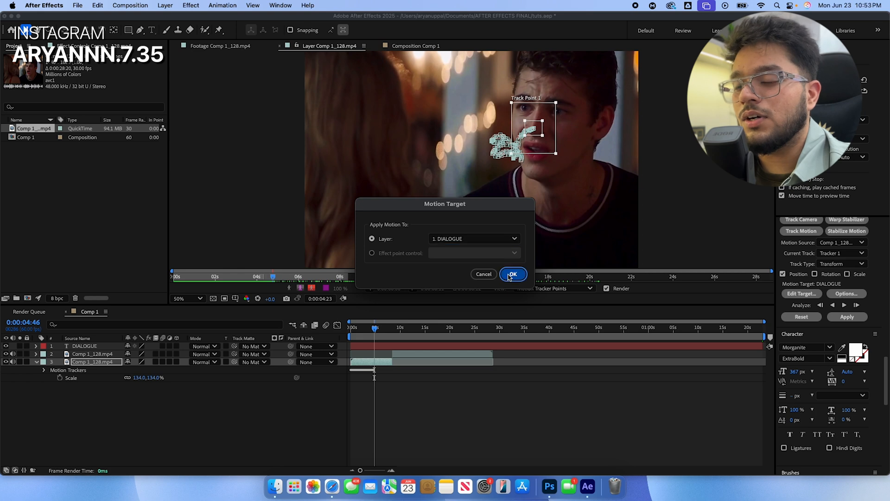
click(847, 317)
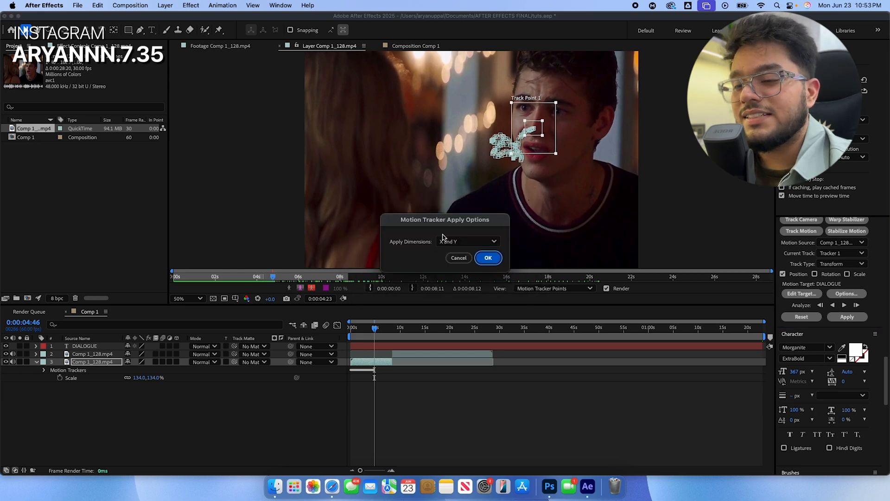
click(486, 258)
- Play the composition from the start to check how the DIALOGUE text follows the man's face
drag(365, 330, 341, 329)
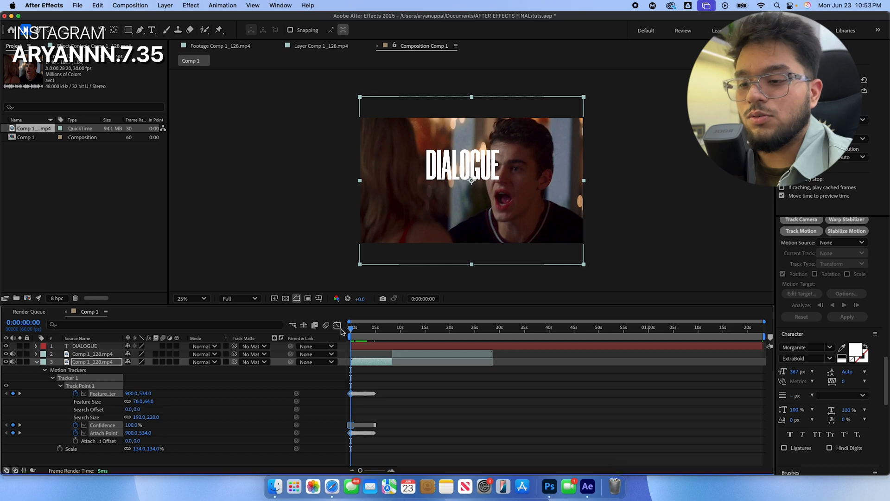
key(space)
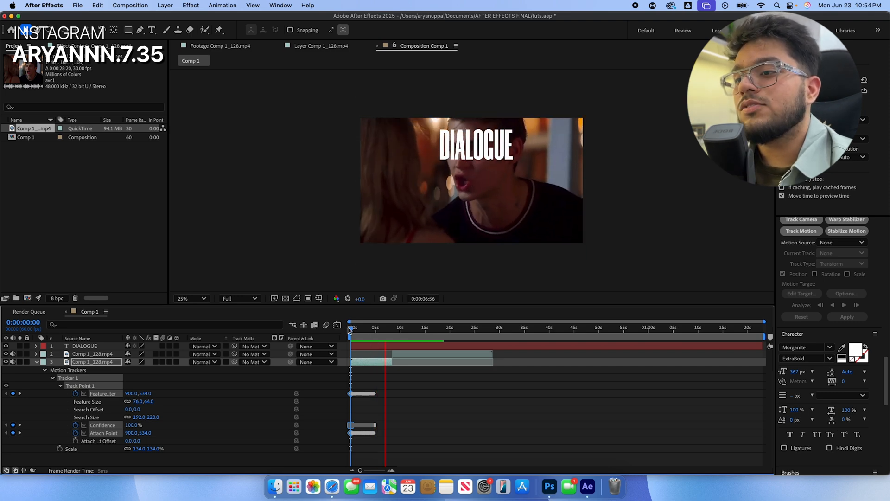
key(space)
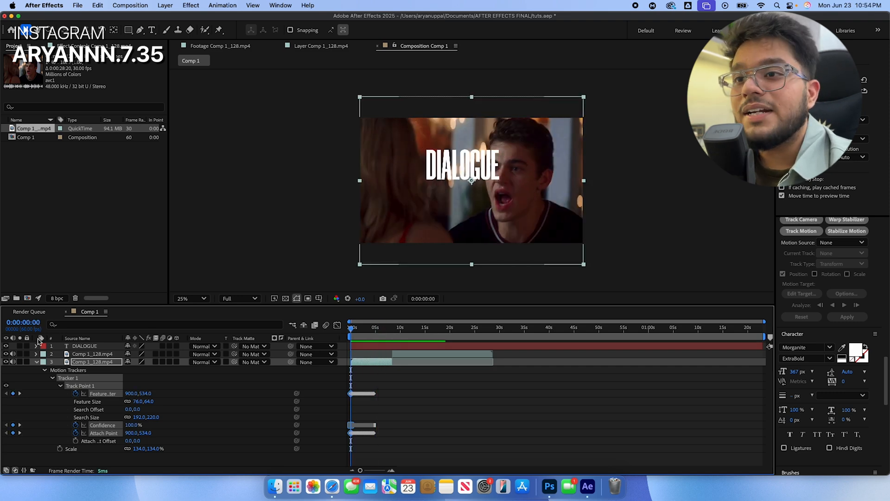
- Hide the DIALOGUE layer and add a null object directly above the bottom Comp 1_128.mp4 layer
click(6, 346)
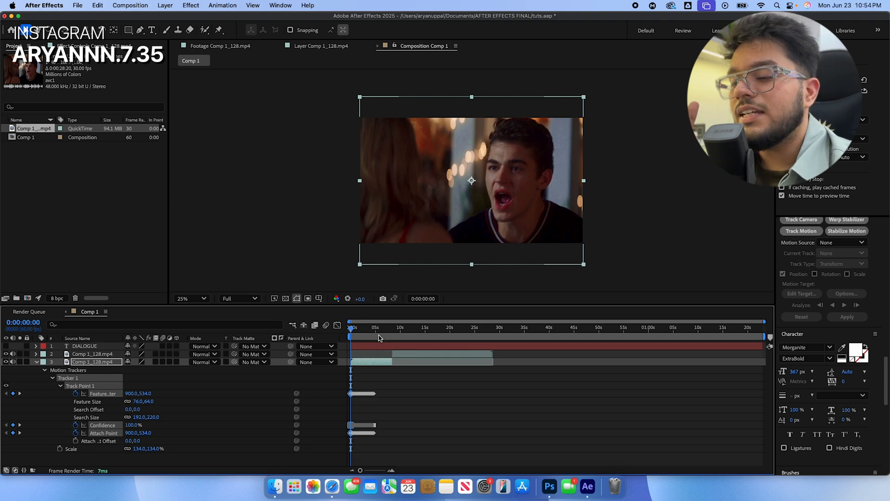
click(366, 362)
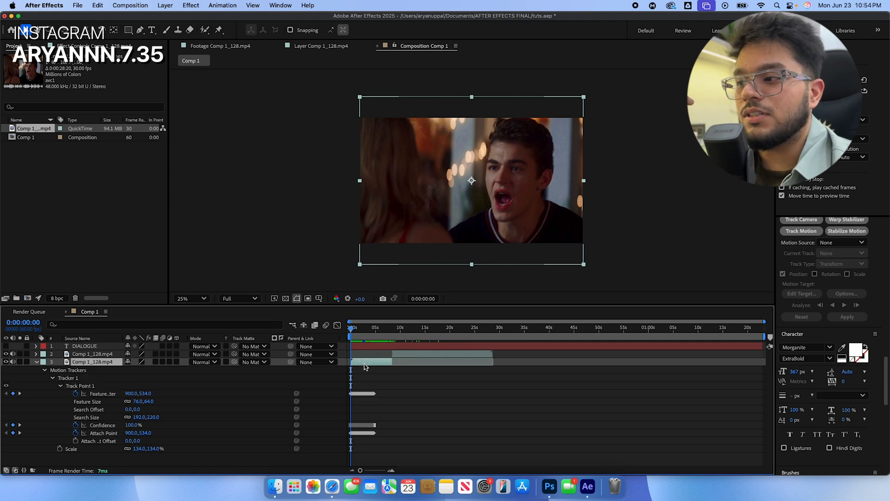
click(163, 5)
mouse_move(167, 20)
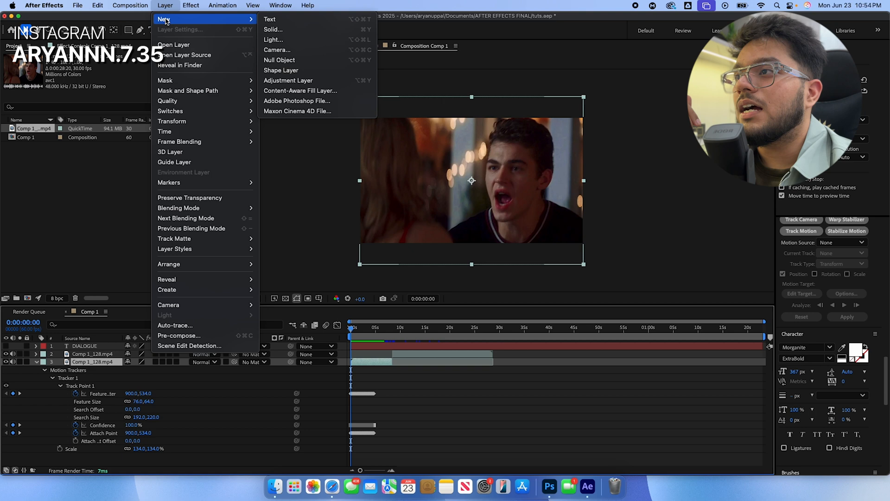
click(279, 60)
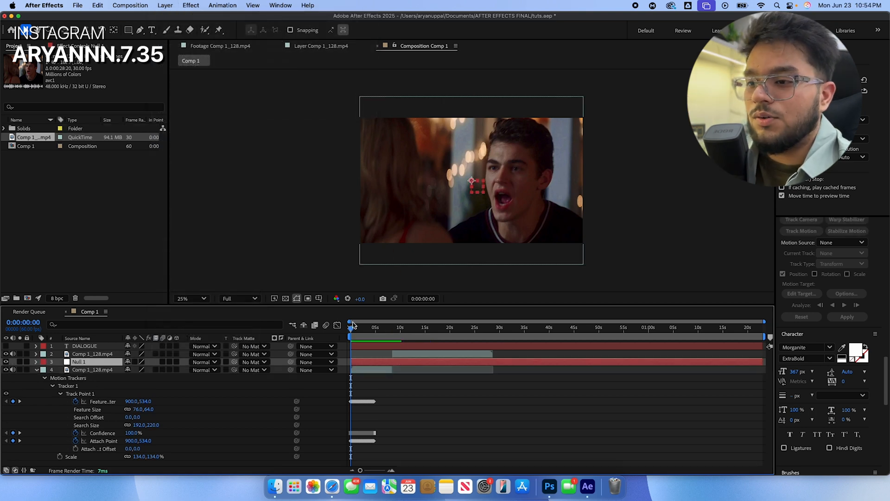
- Start a new motion track on the bottom clip, place enlarged Track Point 1 on the man's nose, and analyze forward to about 0:00:02:46
click(366, 369)
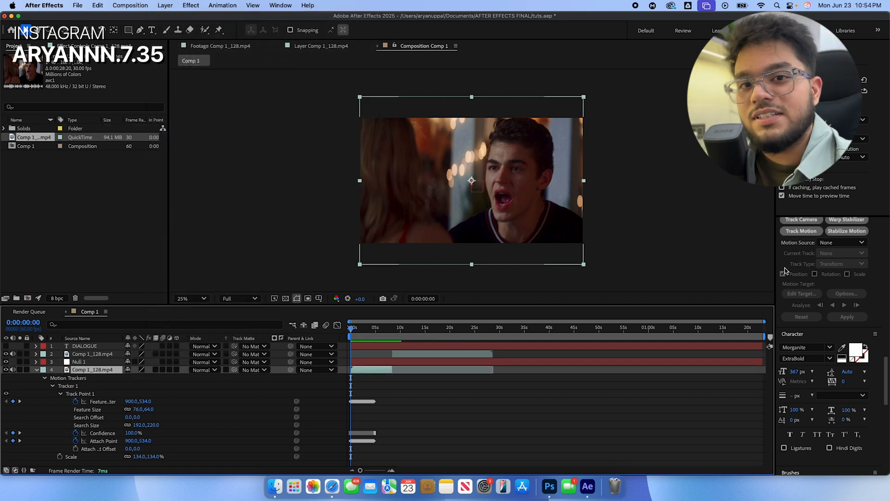
click(790, 232)
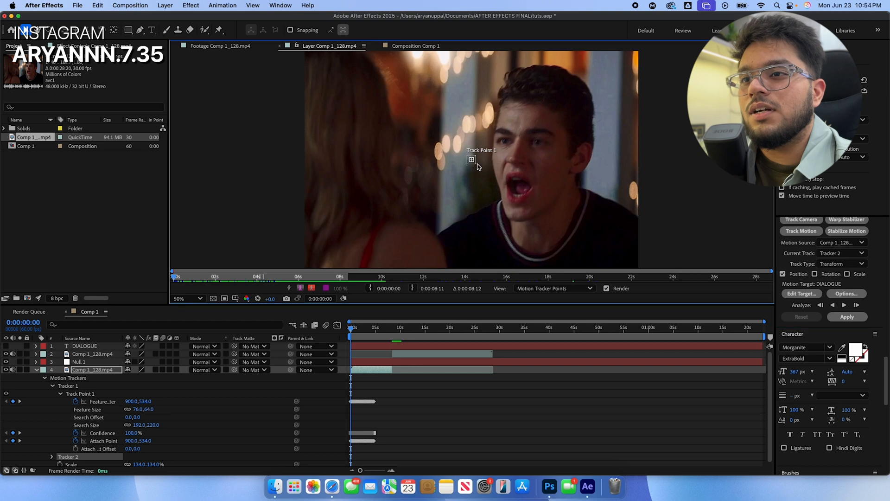
mouse_move(478, 167)
drag(508, 173, 517, 169)
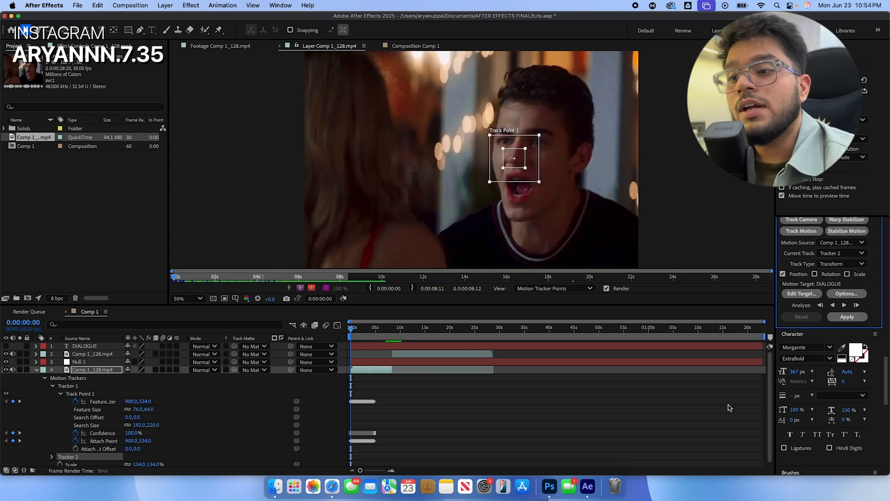
click(845, 306)
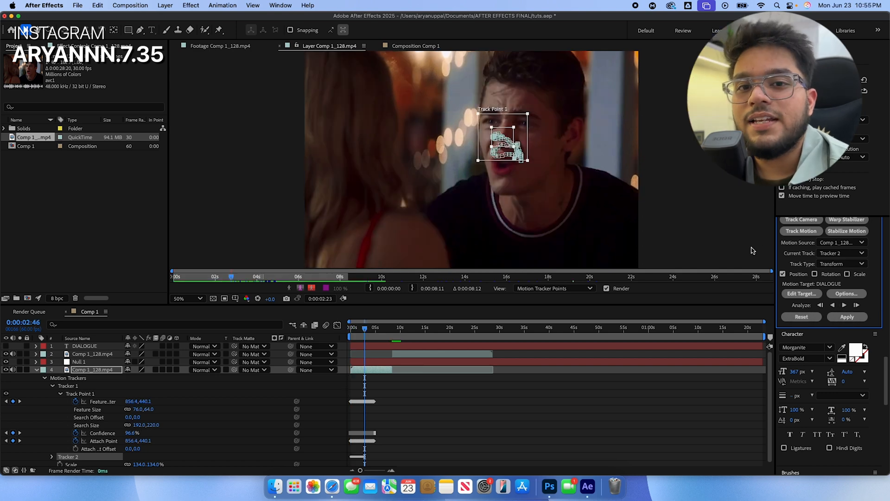
- Choose Null 1 as the motion target and apply the tracked motion to it in X and Y
click(802, 294)
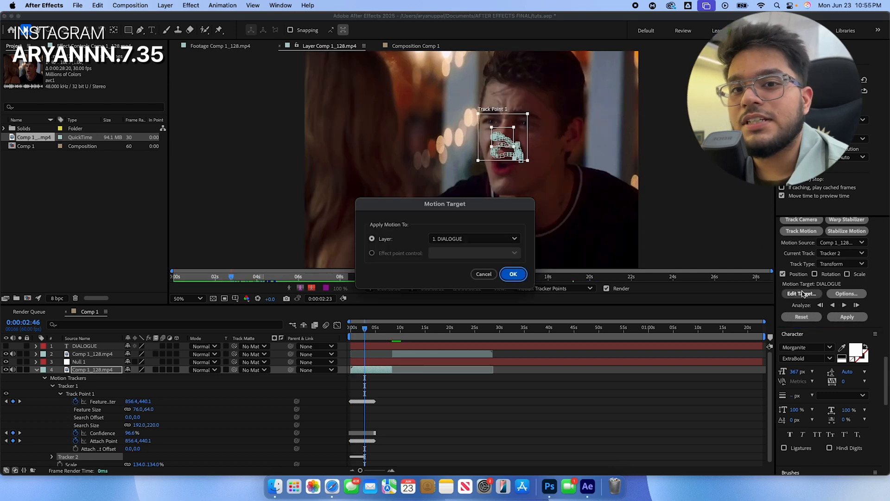
click(460, 240)
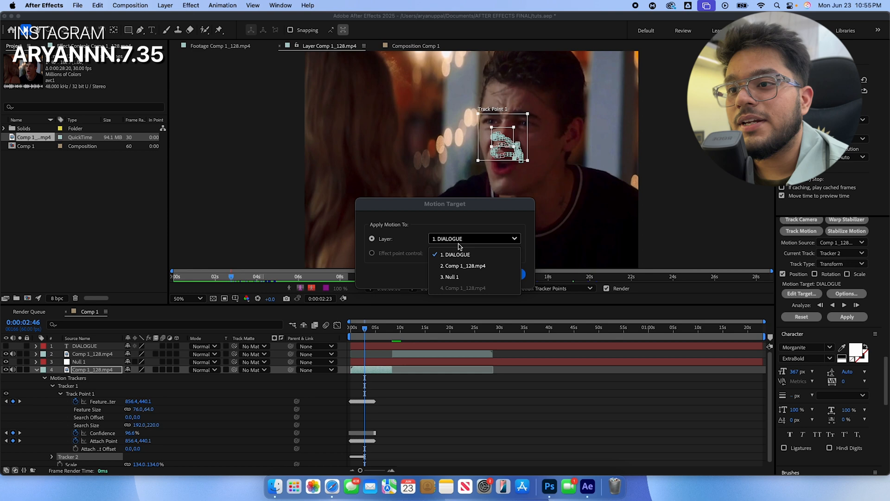
click(465, 278)
click(514, 275)
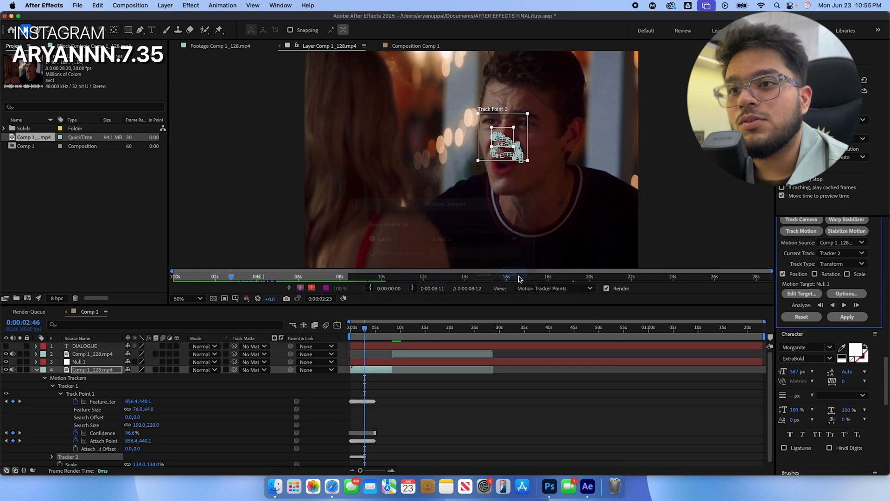
click(841, 317)
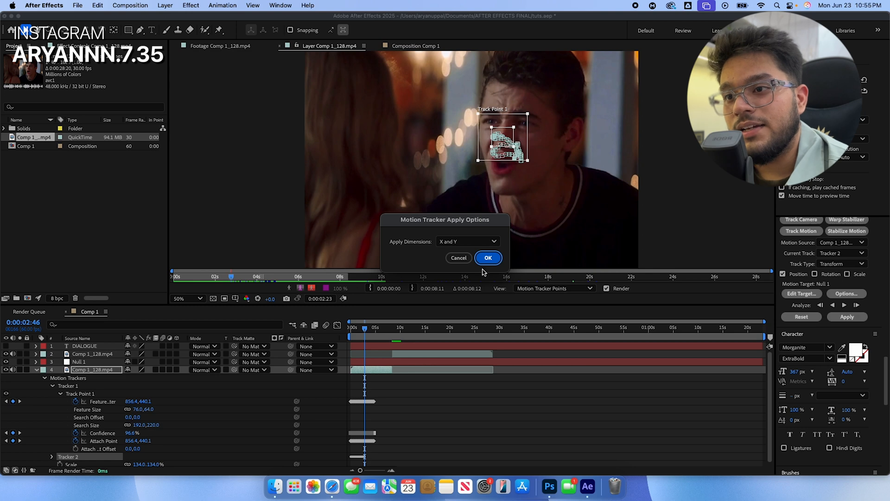
click(485, 260)
- Return to the start of the composition, reveal Null 1's Position property, and examine its keyframes on an enlarged timeline
scroll(364, 377, up, 3)
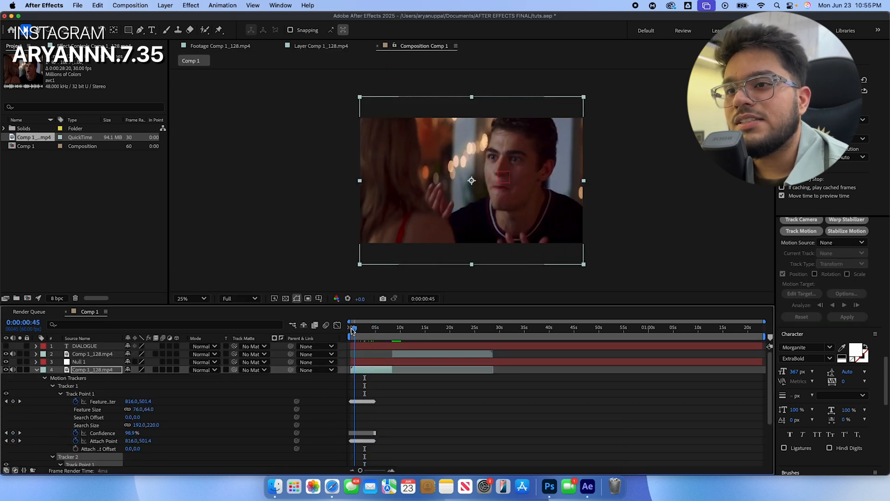
drag(375, 329, 351, 332)
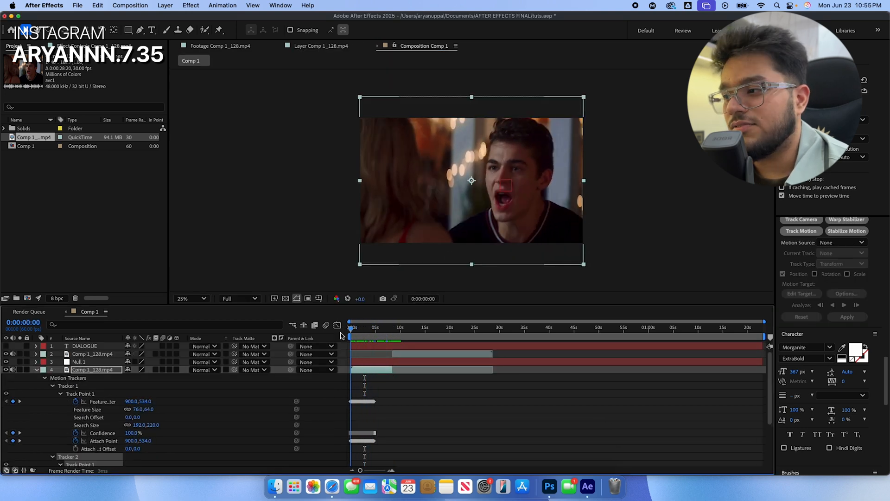
click(373, 361)
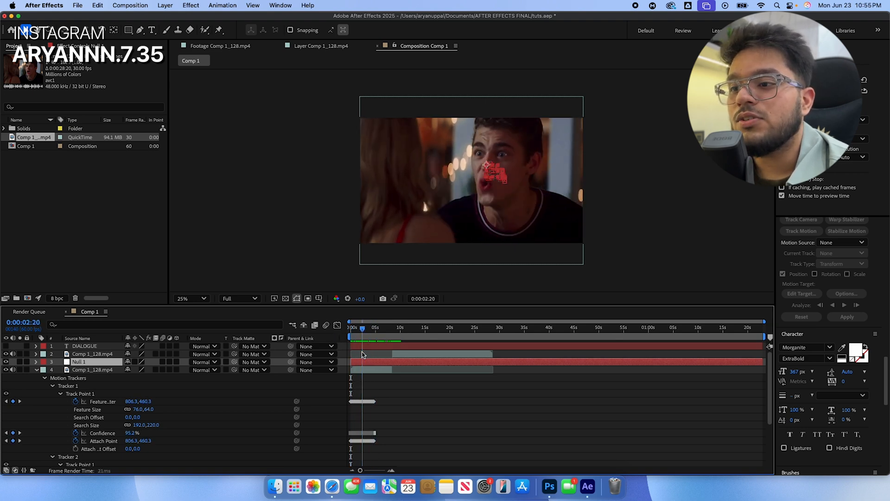
key(p)
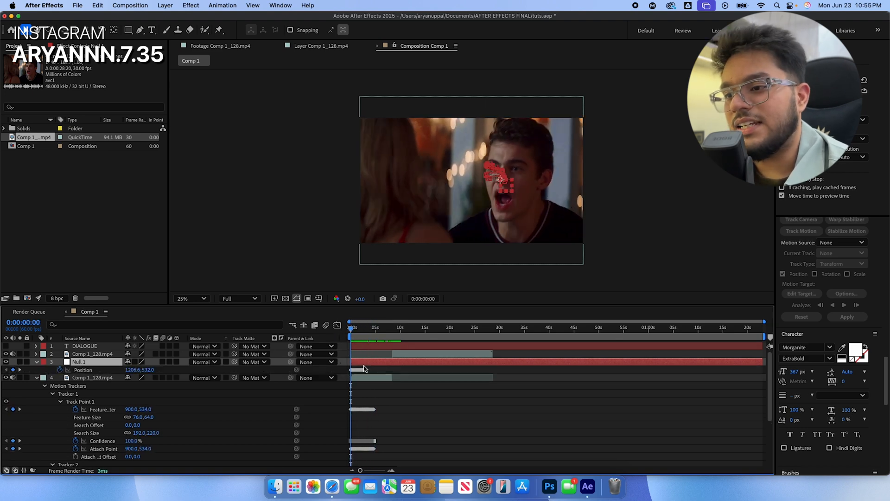
drag(339, 371, 347, 369)
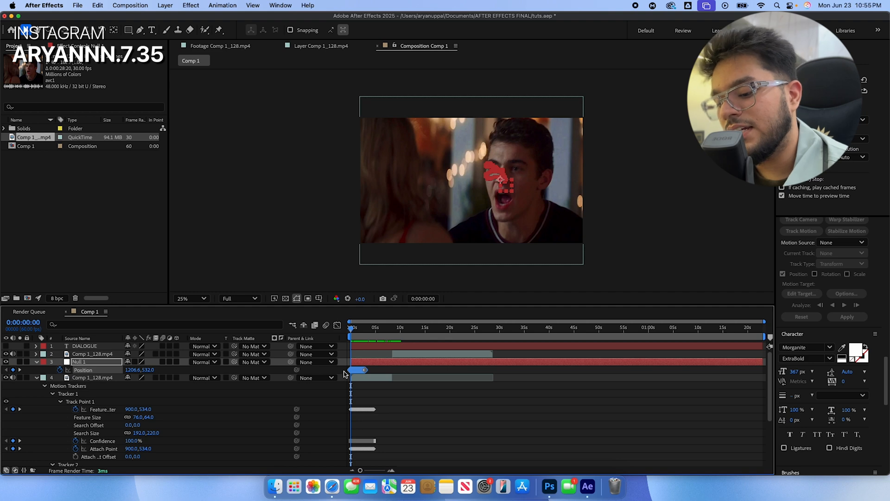
key(equal)
key(equal)
key(equal)
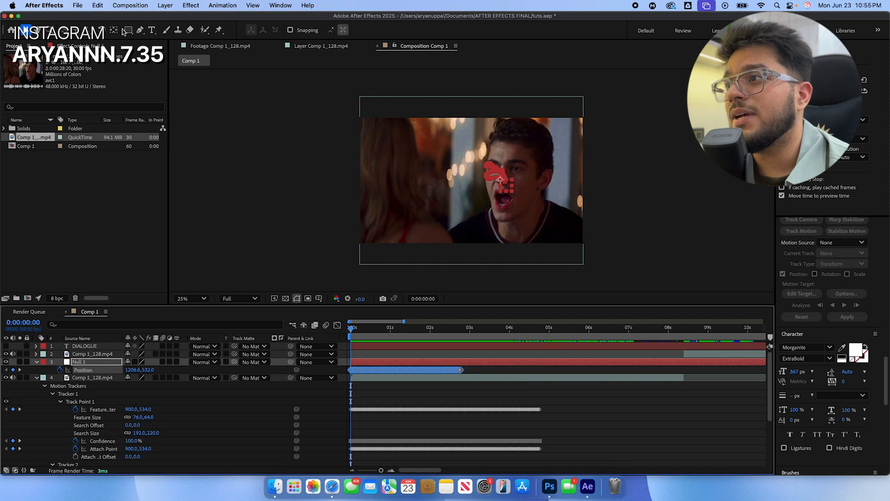
- Draw a red-filled rectangle between the woman and the man's face as a separate shape layer, removing any mask drawn on Null 1
click(128, 29)
drag(393, 149, 451, 219)
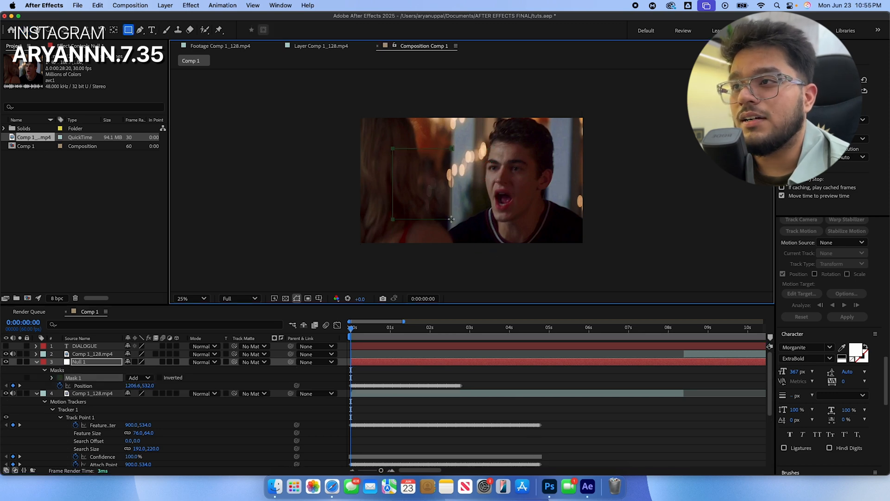
key(Delete)
click(376, 347)
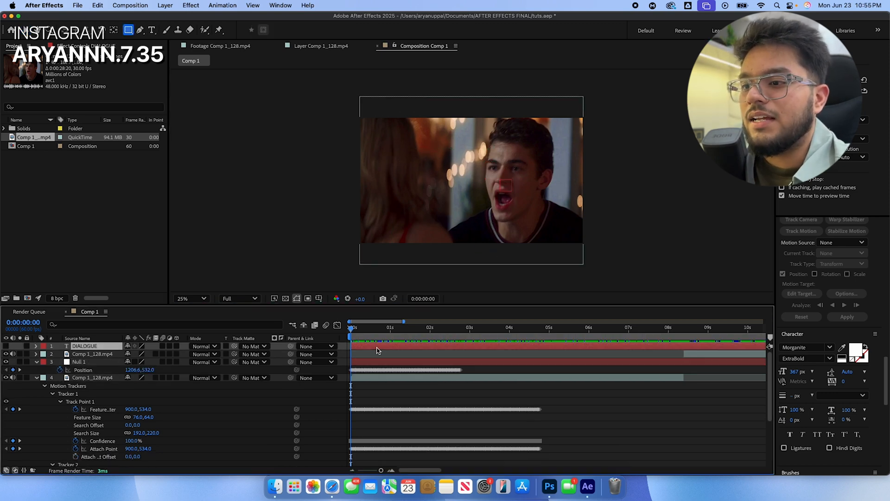
click(377, 354)
click(533, 422)
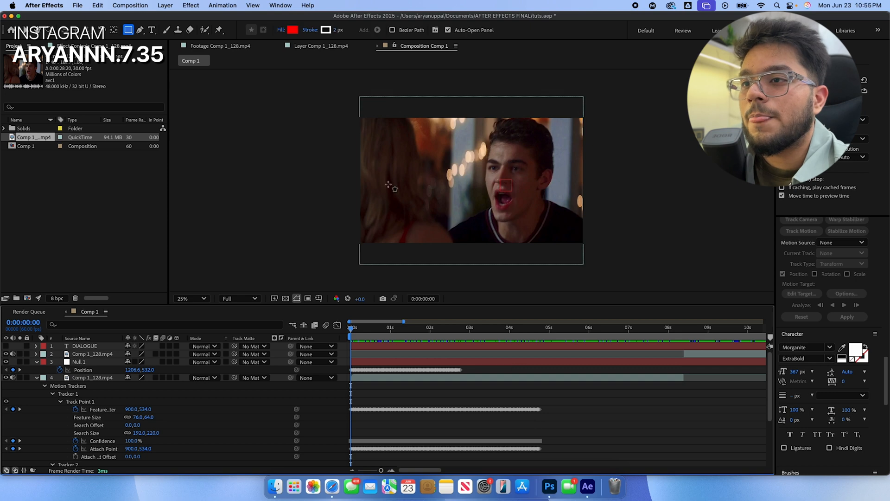
drag(400, 161, 467, 214)
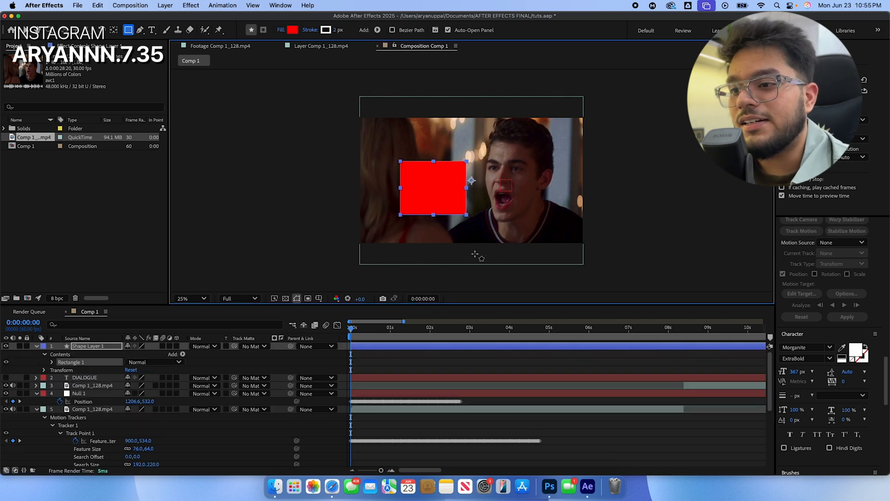
- Parent Shape Layer 1 to Null 1 and play the composition to check how the rectangle follows the face
click(363, 400)
key(v)
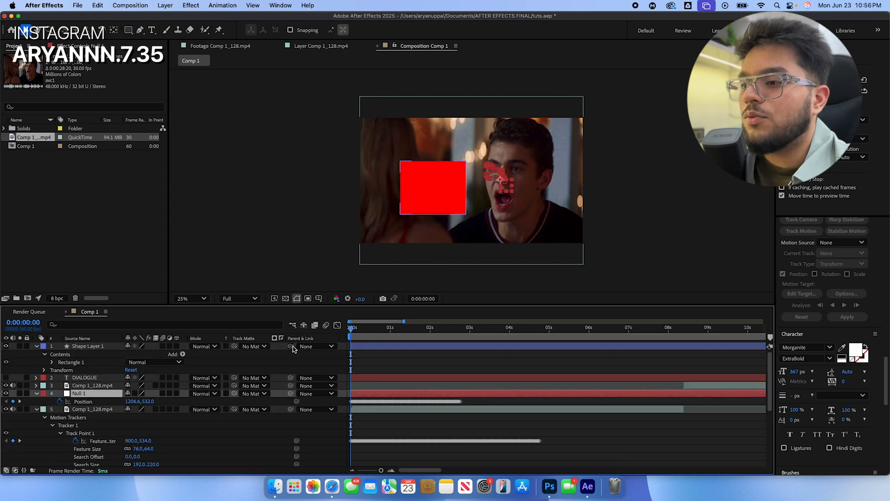
drag(291, 348, 96, 394)
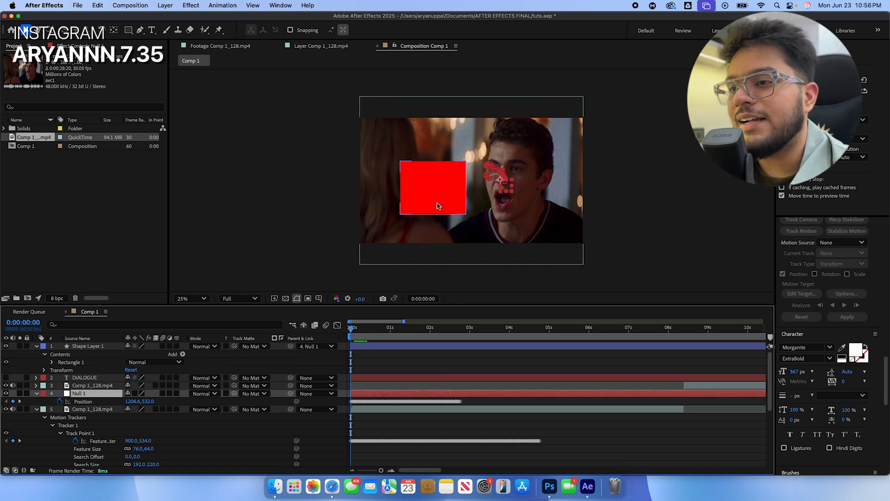
key(space)
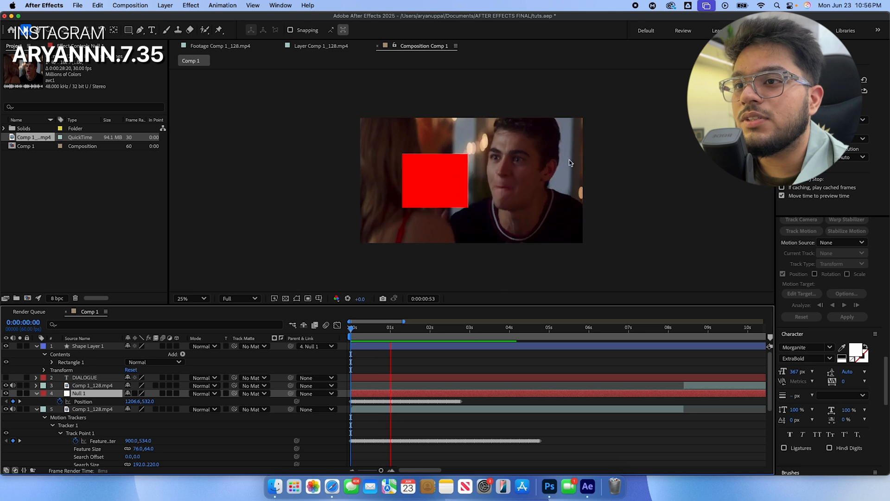
key(space)
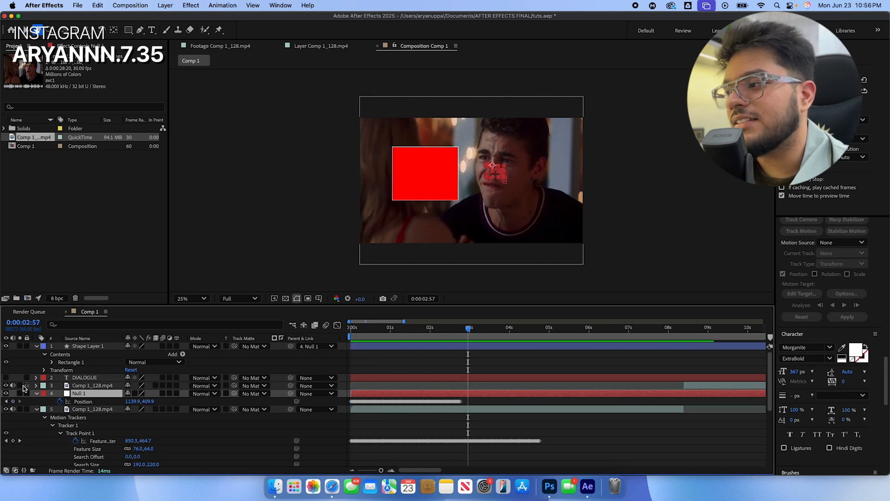
- Show the DIALOGUE layer again and play from the start to compare the text's motion with the rectangle's
click(5, 378)
key(space)
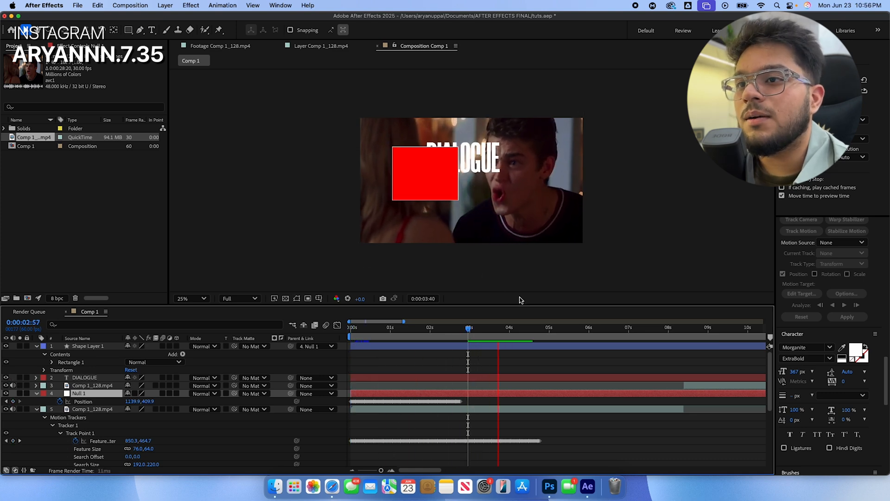
key(Home)
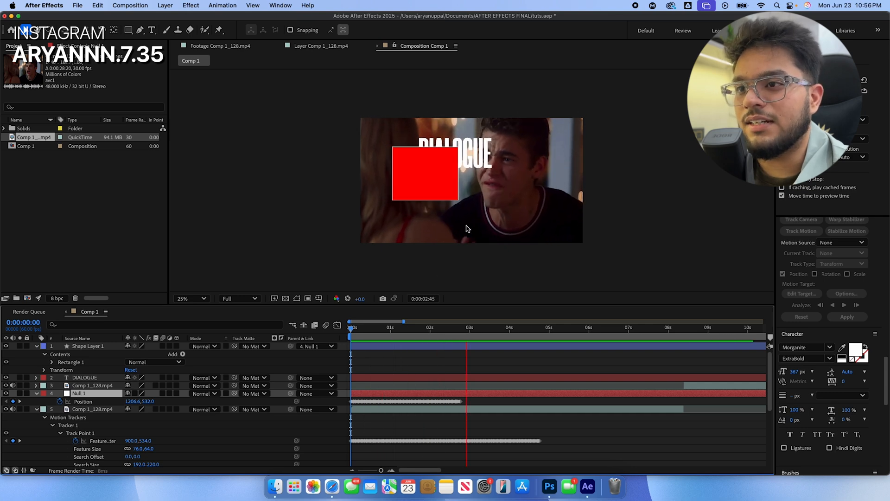
key(space)
- Collapse the expanded properties of Null 1, Shape Layer 1 and the bottom Comp 1_128.mp4 layer
click(35, 393)
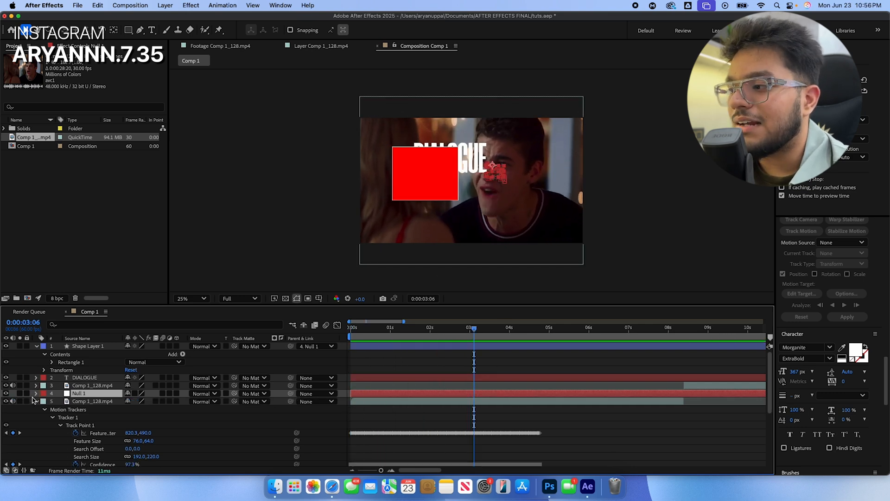
click(36, 346)
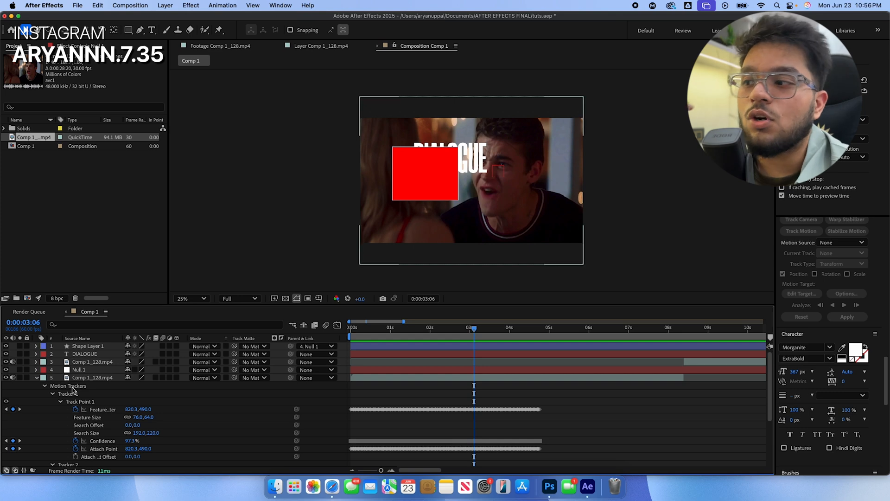
click(36, 378)
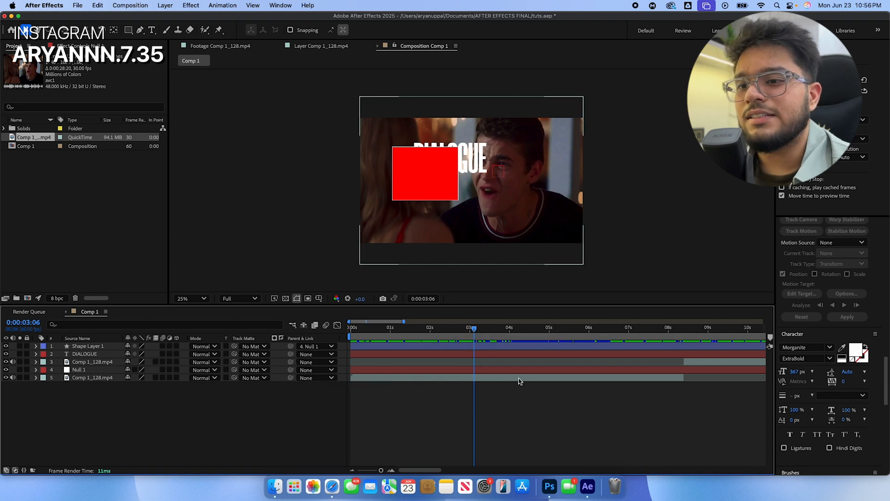
- Start a new motion track on the bottom Comp 1_128.mp4 layer, creating another tracker in addition to the existing ones
click(619, 376)
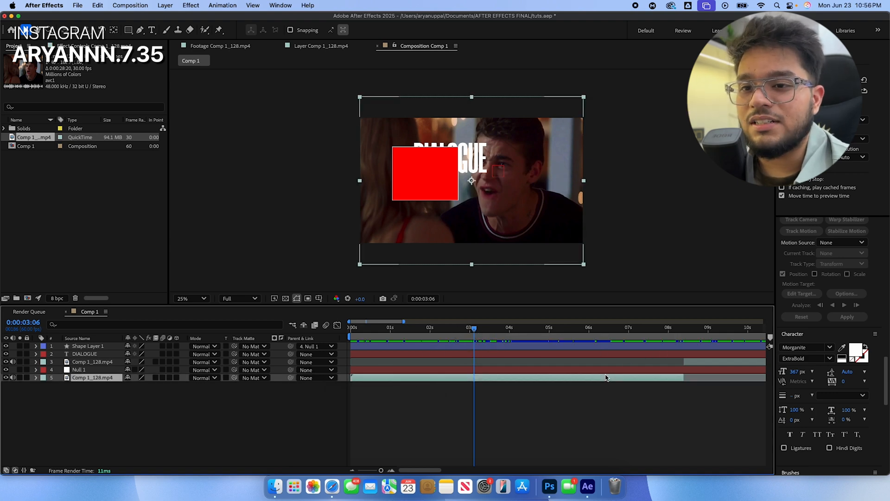
click(519, 370)
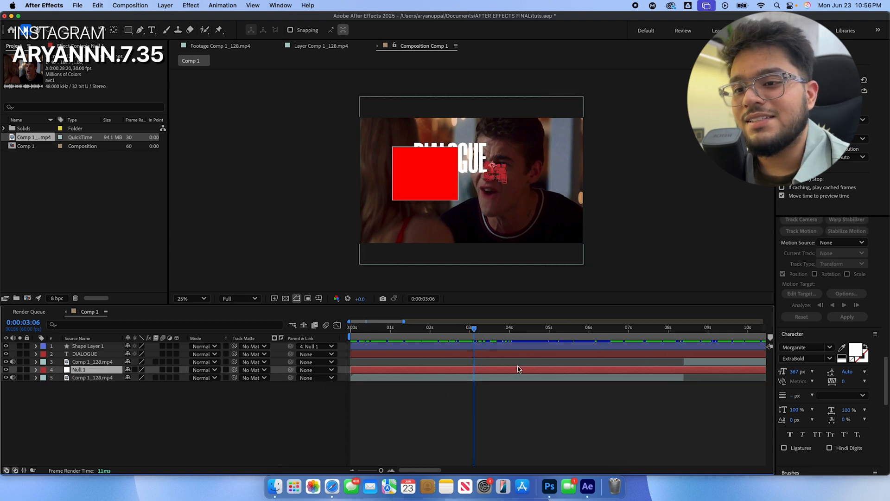
click(540, 377)
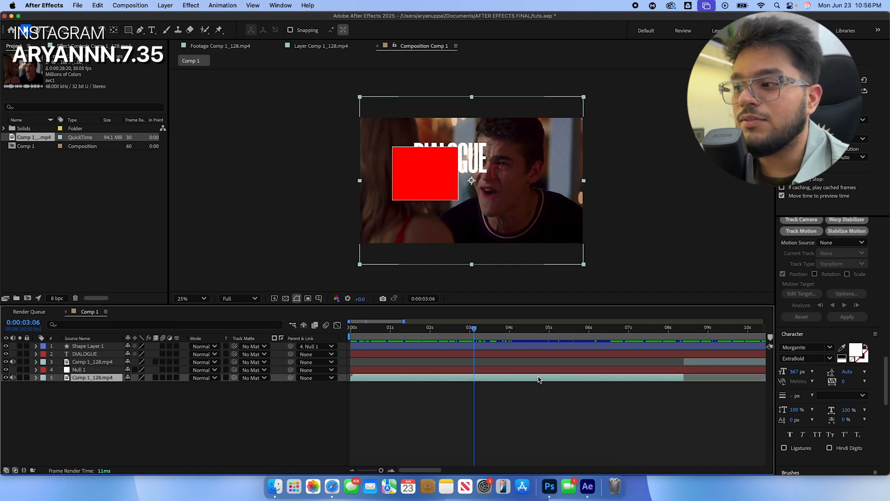
click(801, 230)
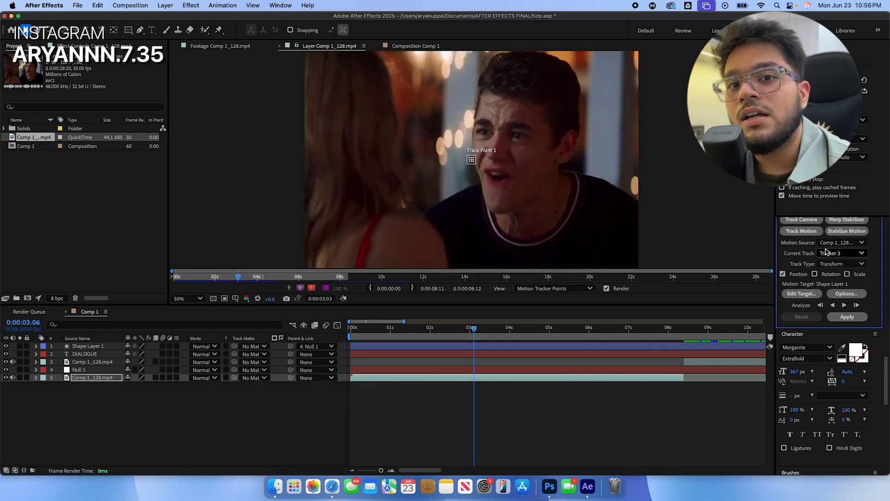
click(829, 254)
click(799, 257)
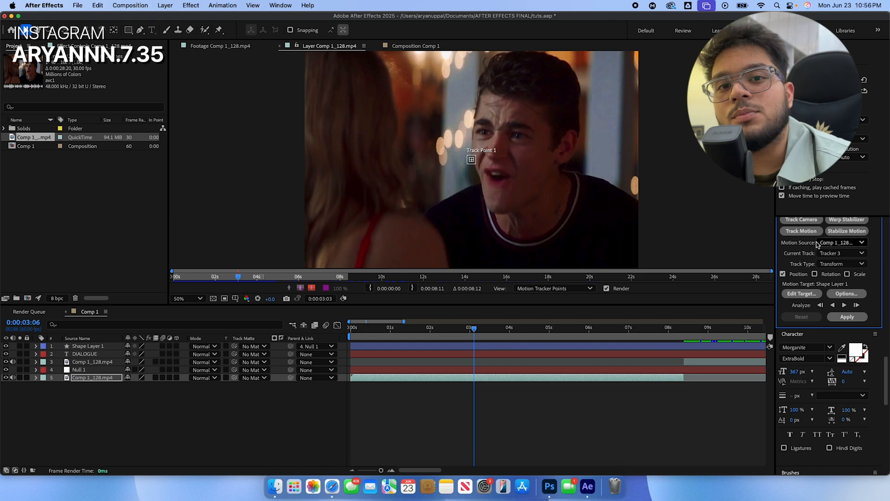
click(802, 231)
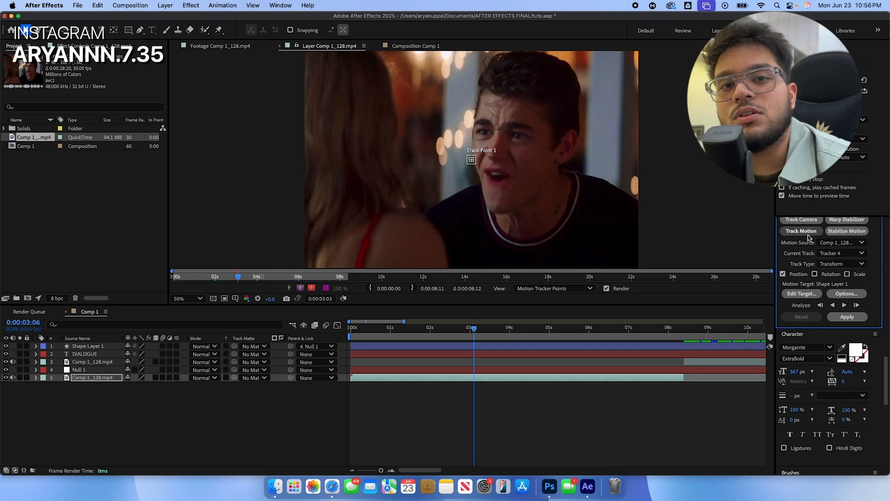
- Try rotation tracking, set the tracker to position and scale only, and select both track points
click(815, 274)
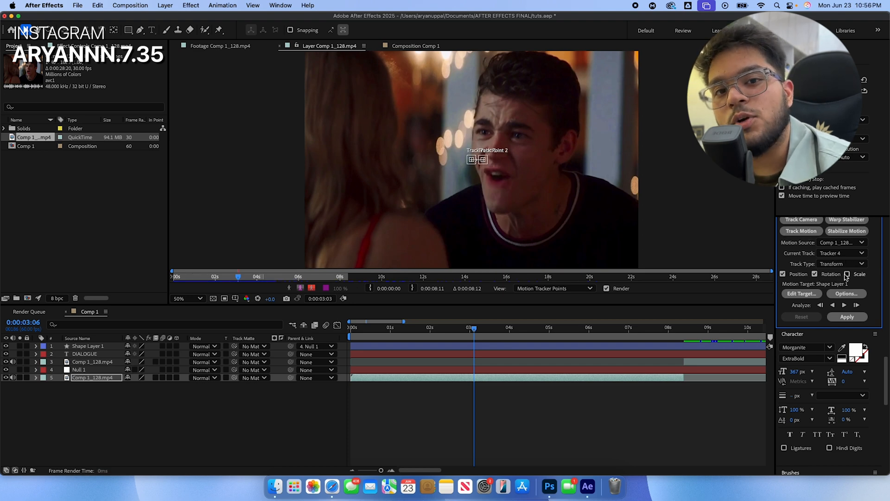
click(825, 274)
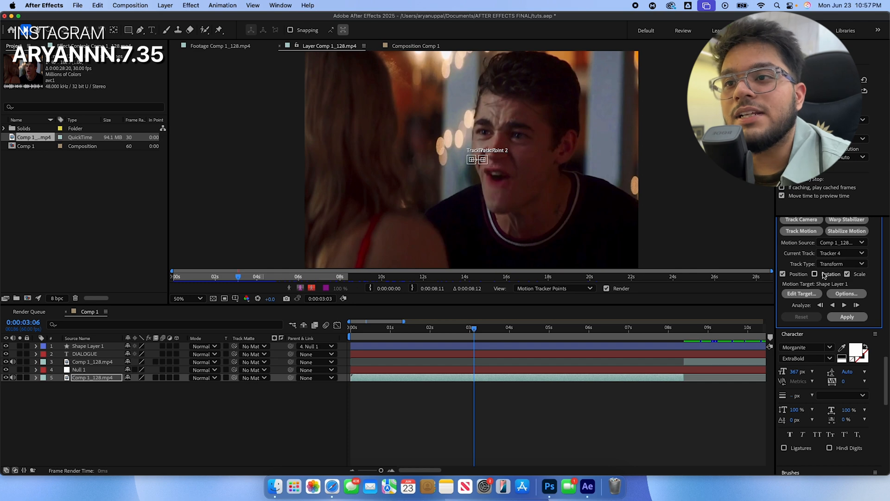
drag(442, 129, 497, 170)
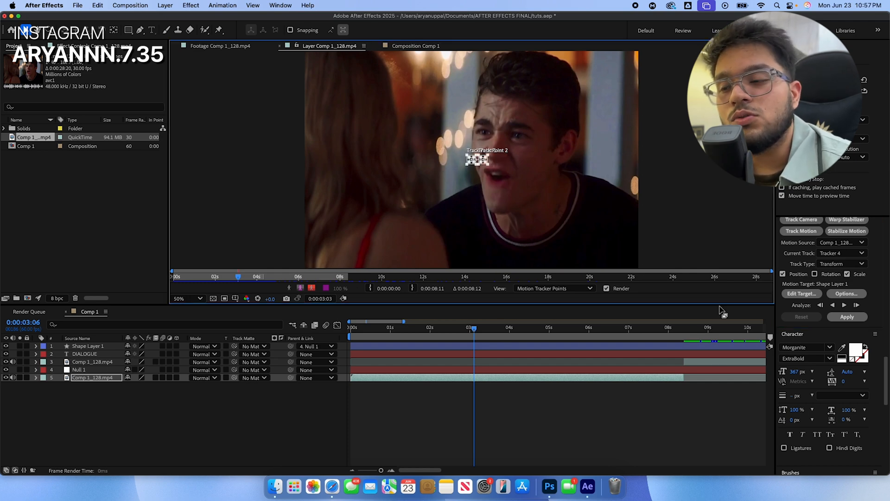
- Remove the shape, text and null layers, return to the start, and begin Stabilize Motion on the bottom Comp 1_128.mp4 layer
drag(474, 328, 413, 328)
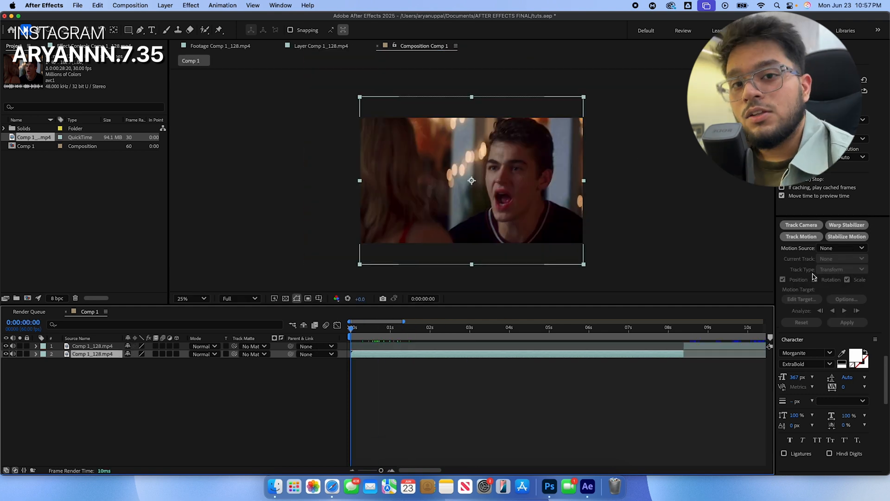
scroll(830, 288, up, 2)
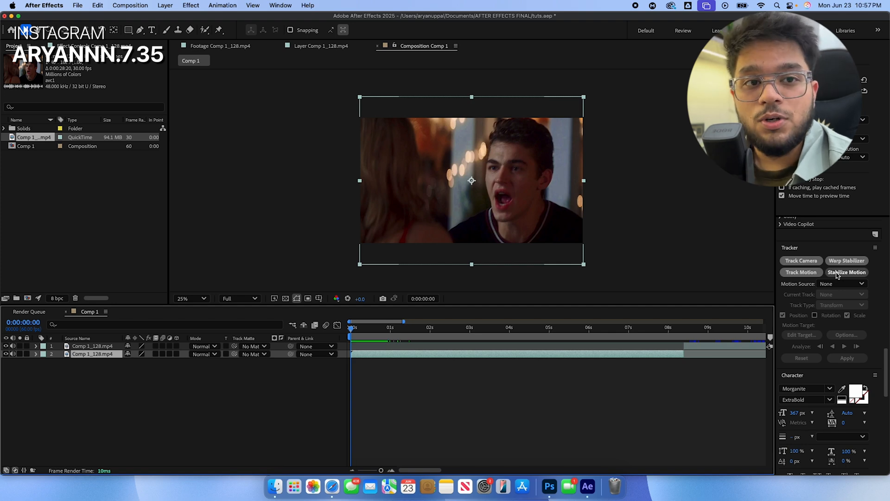
click(837, 273)
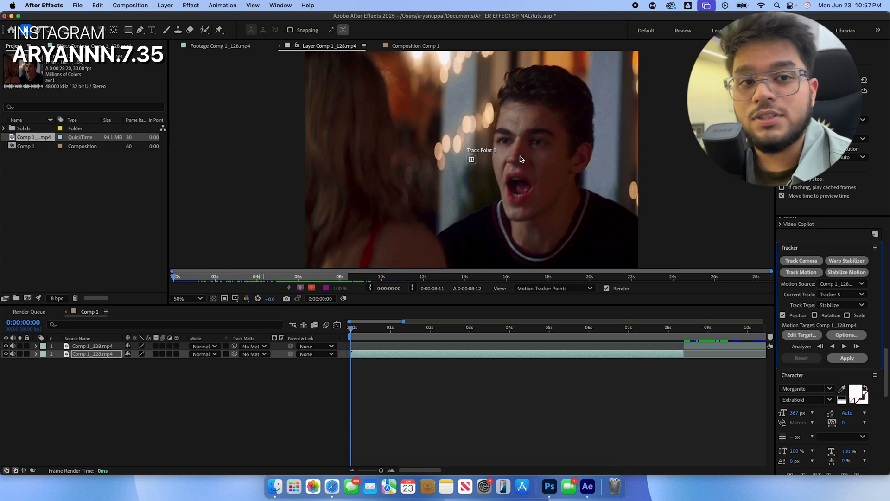
- Place and enlarge Track Point 1 on the man's face and analyze it forward to about 4 seconds
click(475, 163)
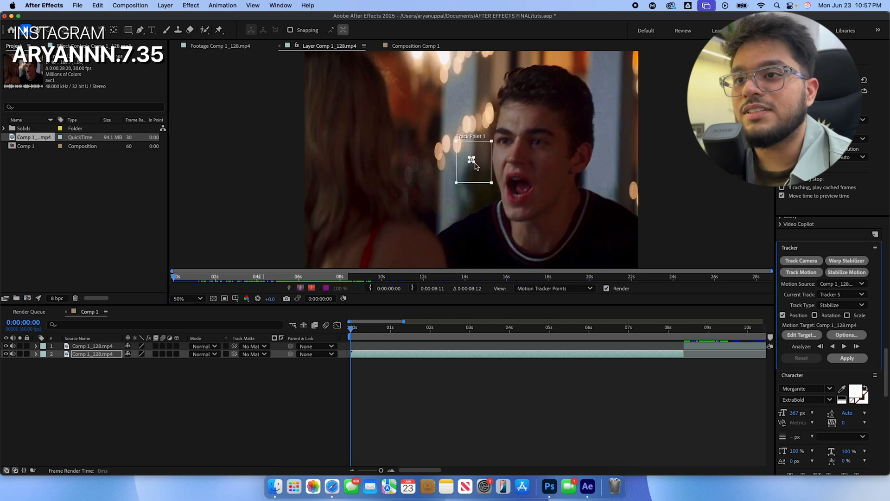
drag(475, 162, 538, 181)
click(845, 346)
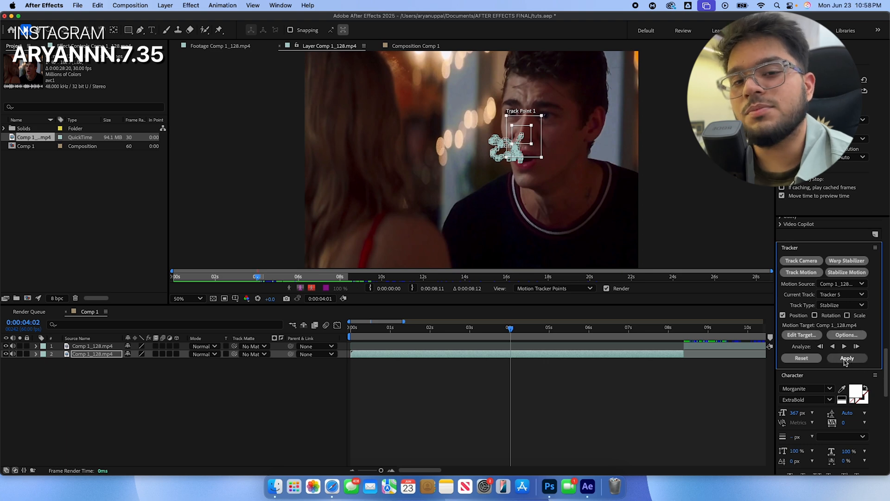
- Apply the stabilization to X and Y and play the composition from the start to check it
click(845, 359)
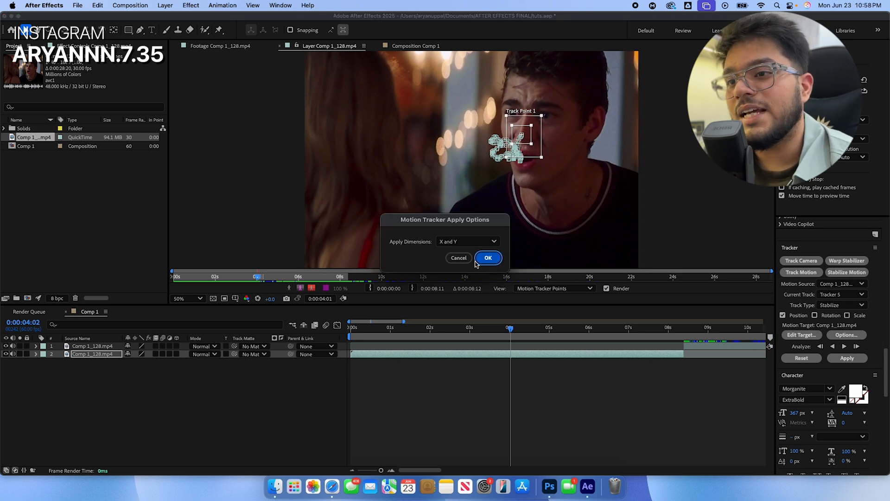
click(493, 258)
drag(415, 329, 240, 315)
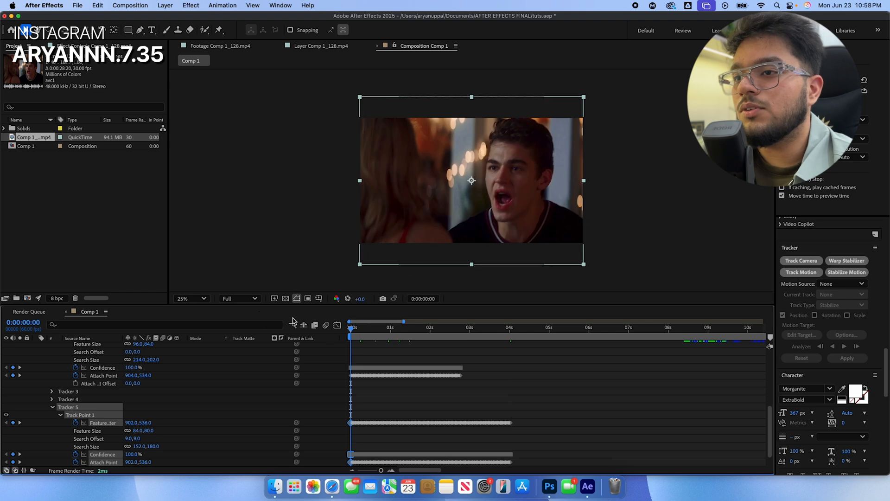
key(space)
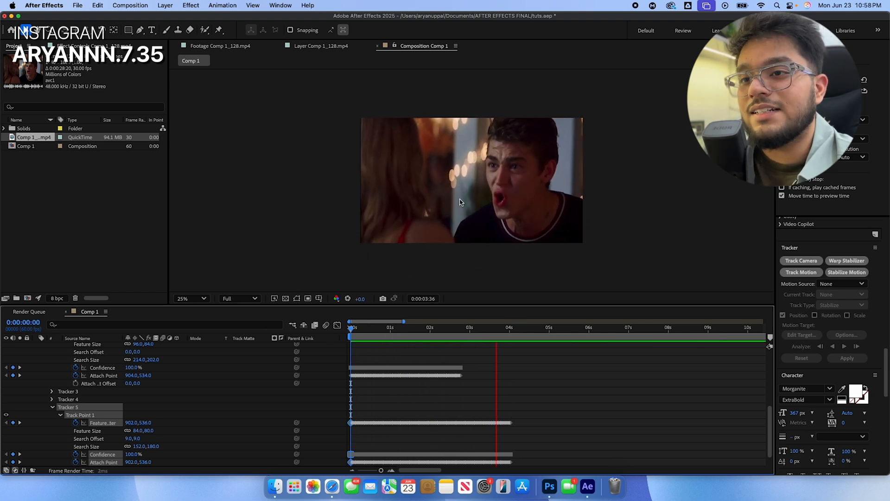
scroll(456, 375, up, 5)
- Scale the stabilized clip to 151% at frame 0:00:00:34 and play it to check the frame coverage
drag(463, 330, 374, 330)
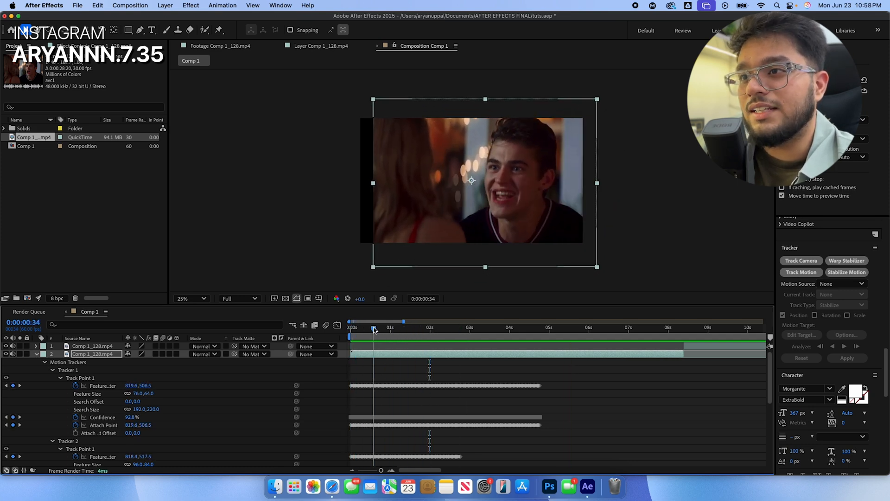
key(s)
drag(153, 362, 160, 362)
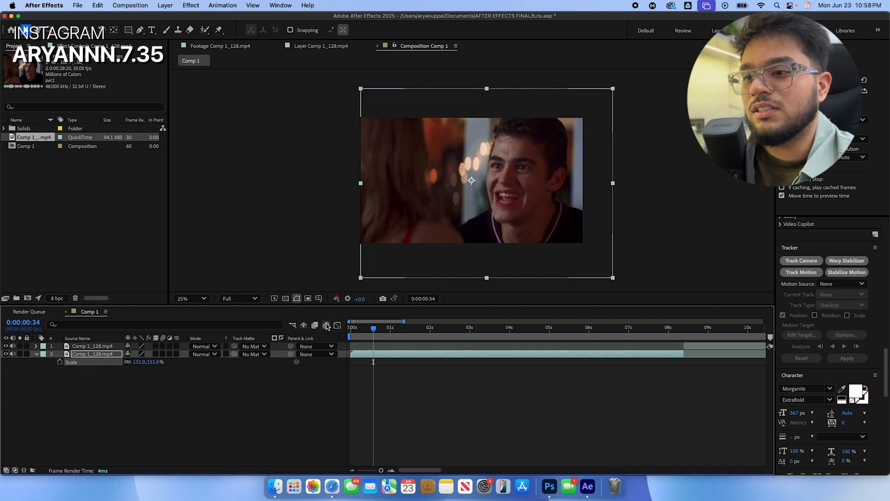
key(space)
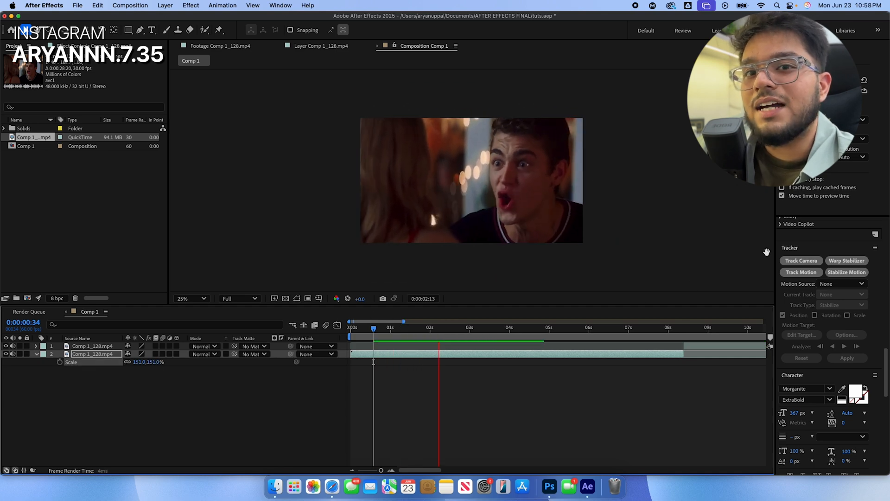
key(space)
- Apply the Motion Tile effect to the stabilized clip with output width 320, output height 330 and mirrored edges
scroll(805, 250, up, 15)
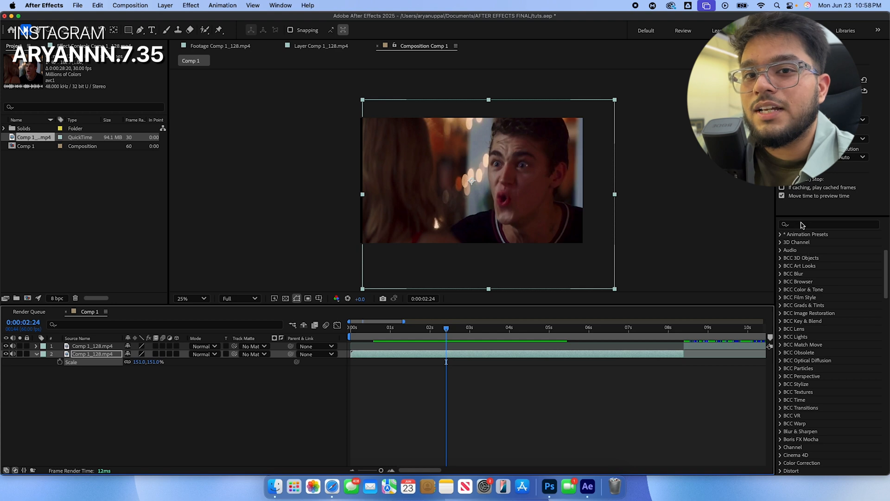
click(789, 225)
text(moti)
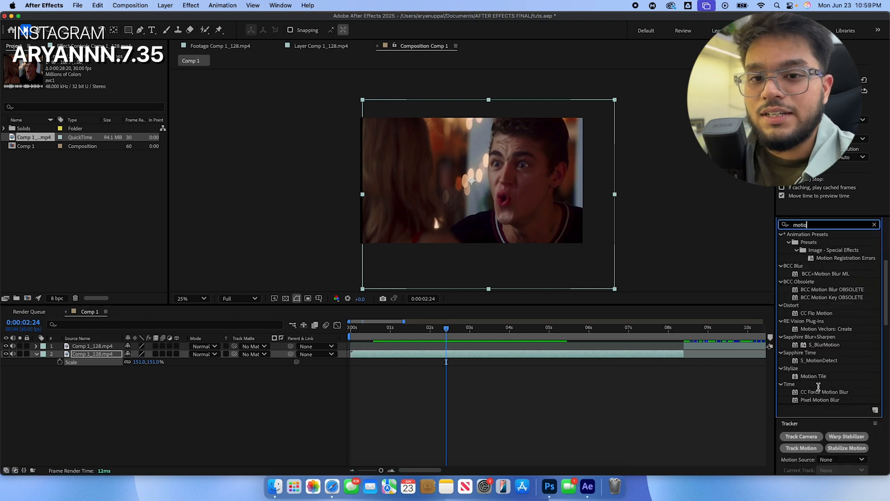
text(o)
drag(814, 376, 110, 107)
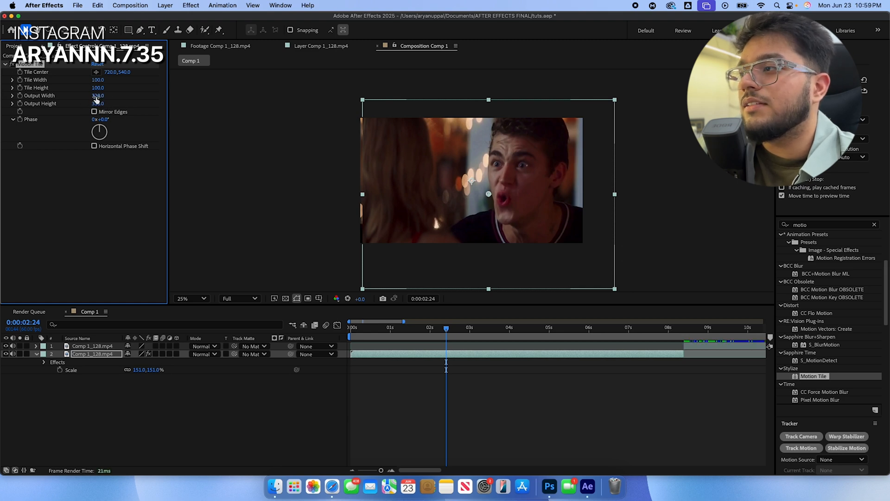
click(95, 112)
- Play the tiled clip from the start and lower the preview resolution to Quarter
key(space)
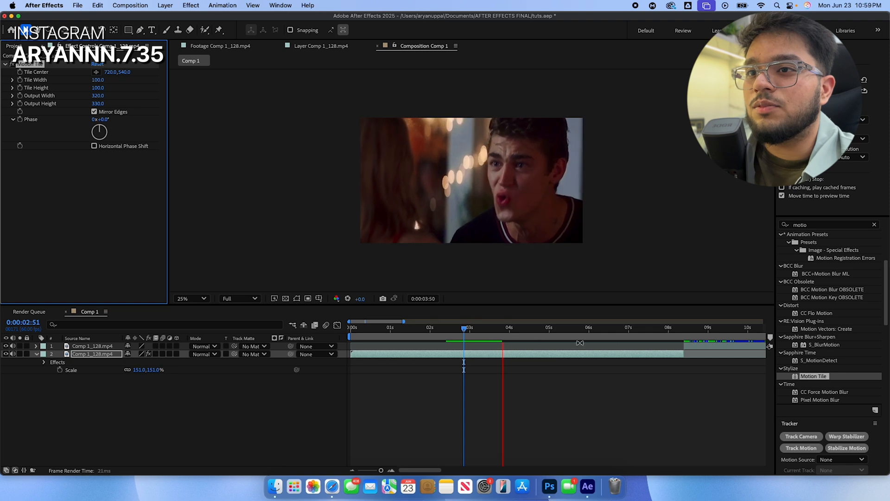
drag(507, 331, 314, 333)
key(space)
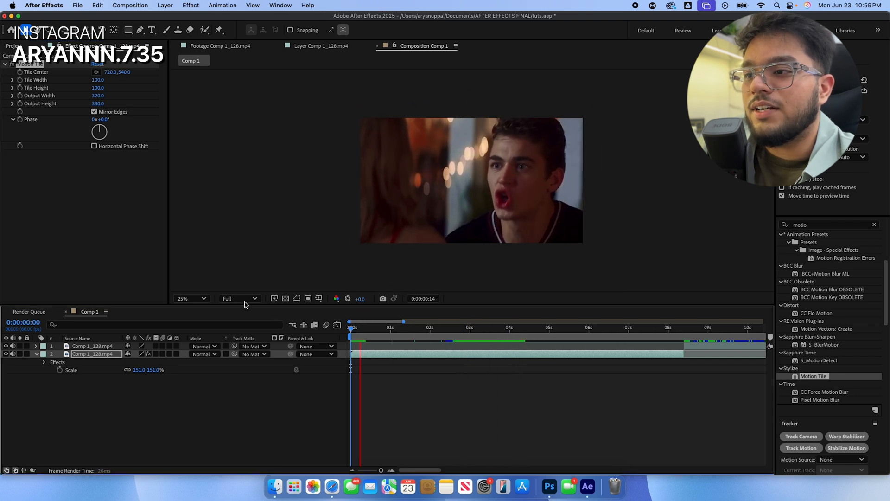
click(246, 300)
click(240, 362)
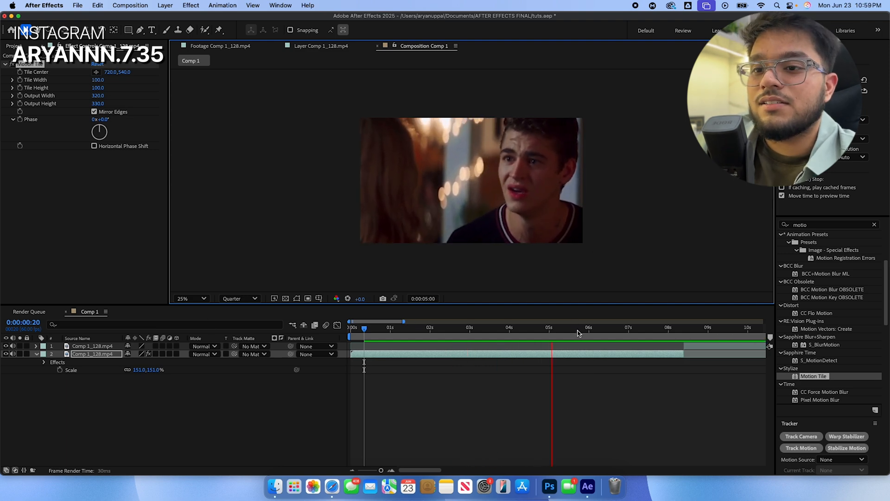
- Show the bottom clip's keyframed properties and play the stabilized result from the start
drag(550, 330, 341, 329)
key(u)
key(space)
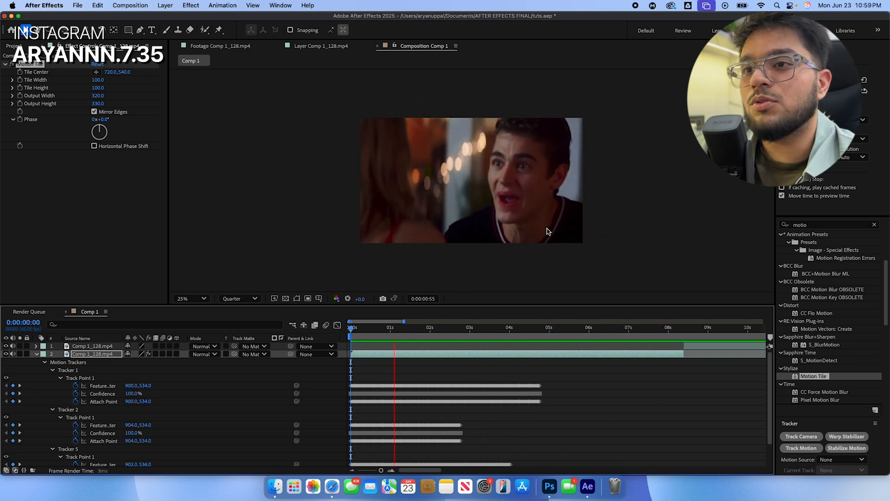